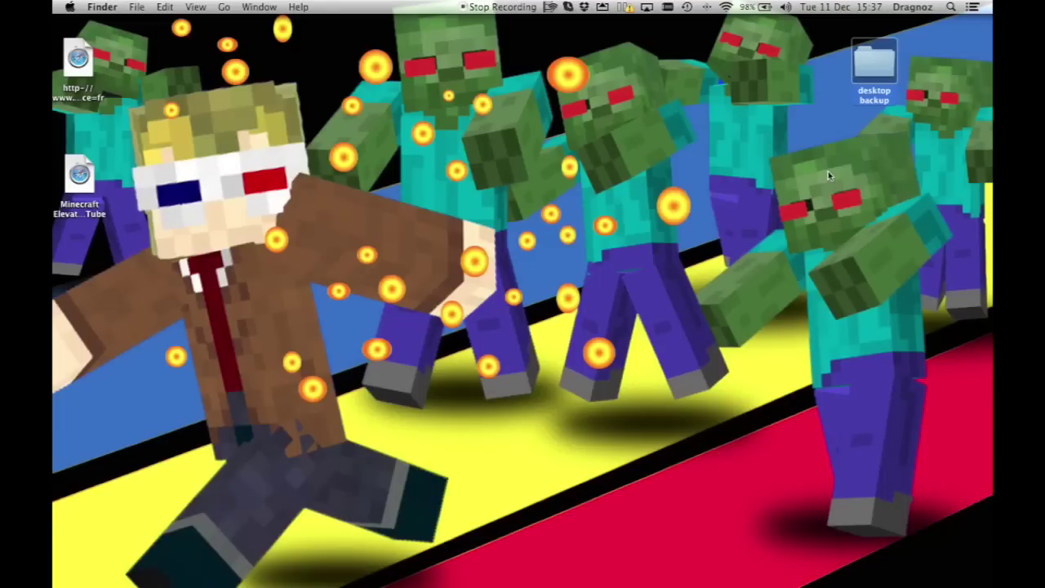
{"action": "key", "text": "ctrl+Up"}
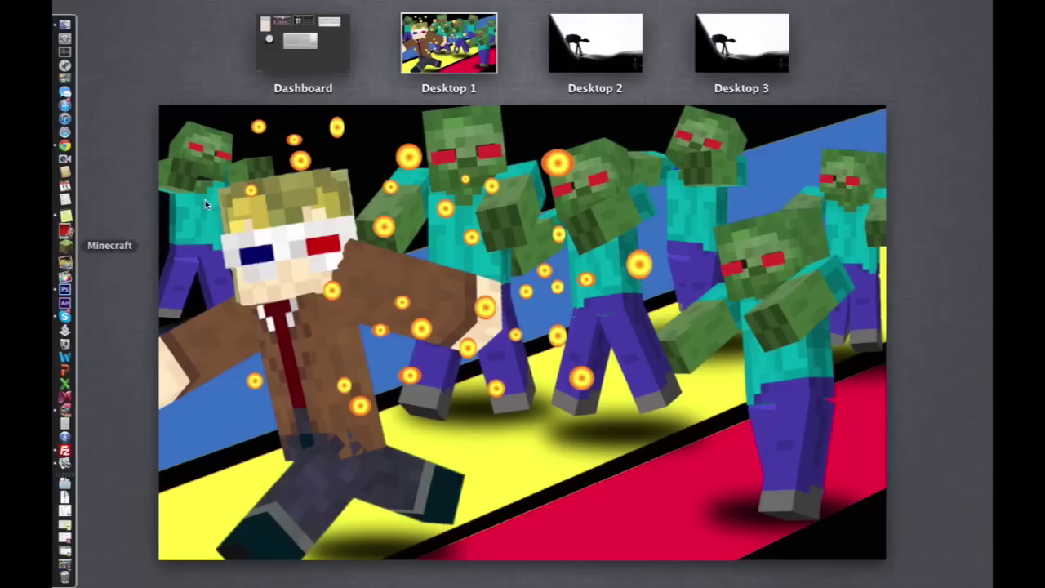
{"action": "left_click", "coordinate": [74, 33]}
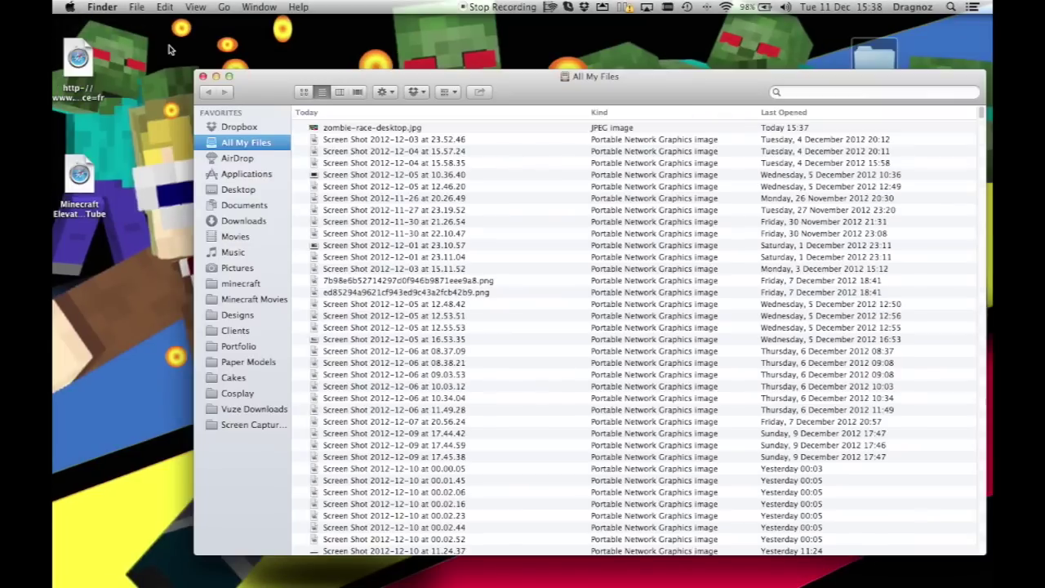
{"action": "left_click", "coordinate": [203, 76]}
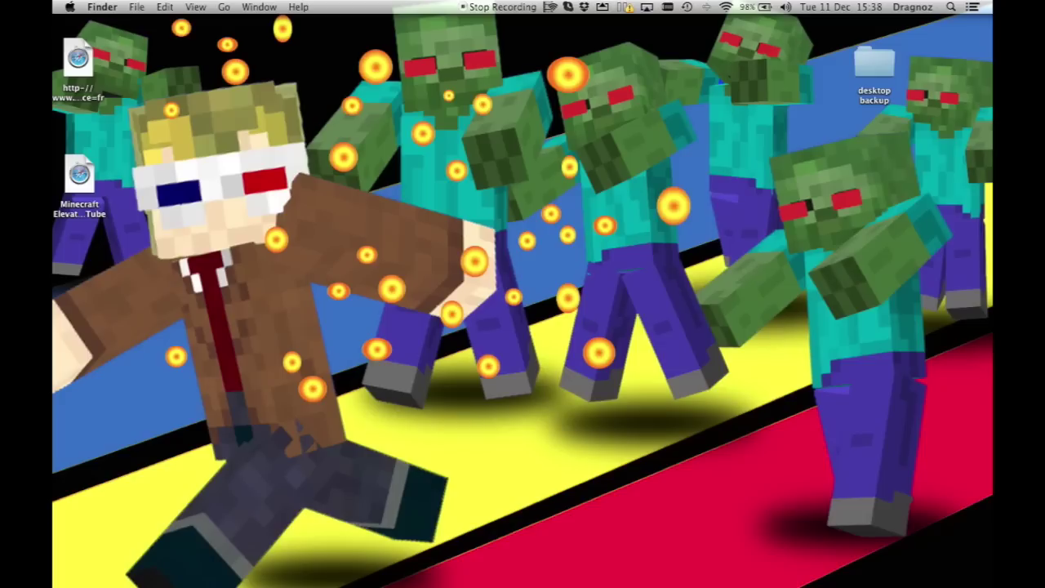
Check the installed OS X version in the About This Mac information and close it
{"action": "left_click", "coordinate": [70, 7]}
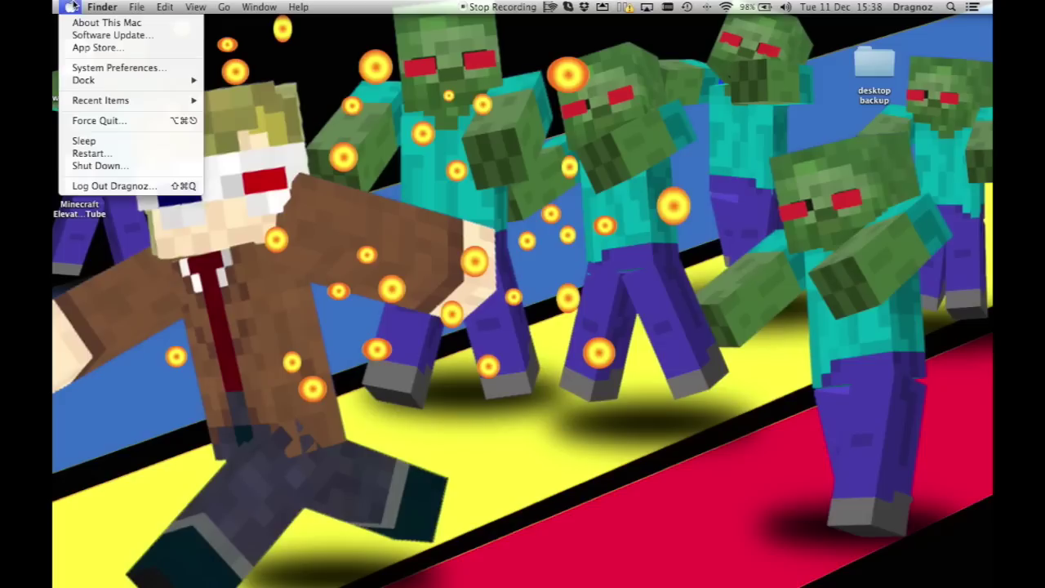
{"action": "mouse_move", "coordinate": [102, 7]}
{"action": "mouse_move", "coordinate": [70, 7]}
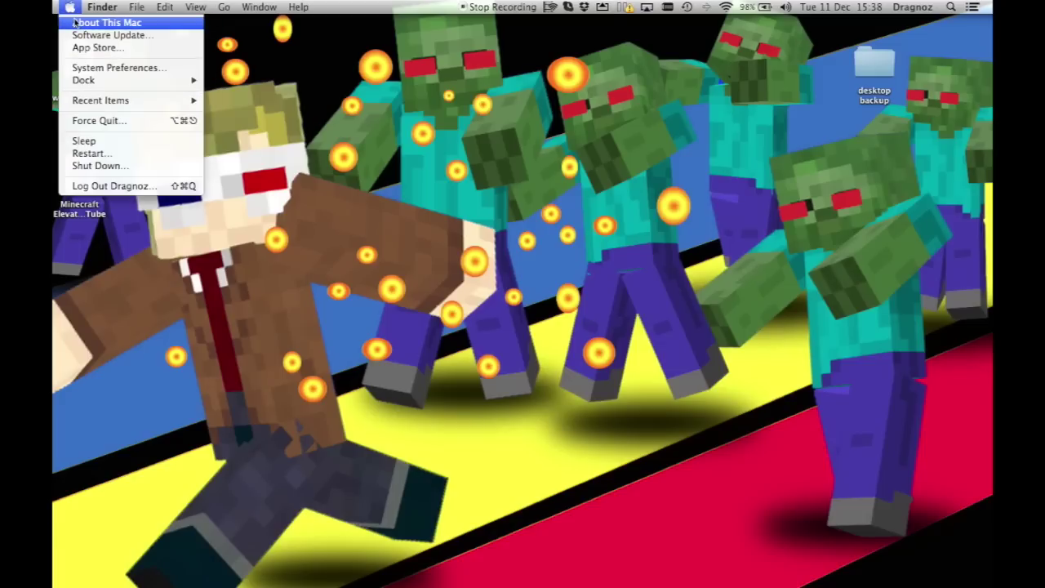
{"action": "left_click", "coordinate": [74, 22]}
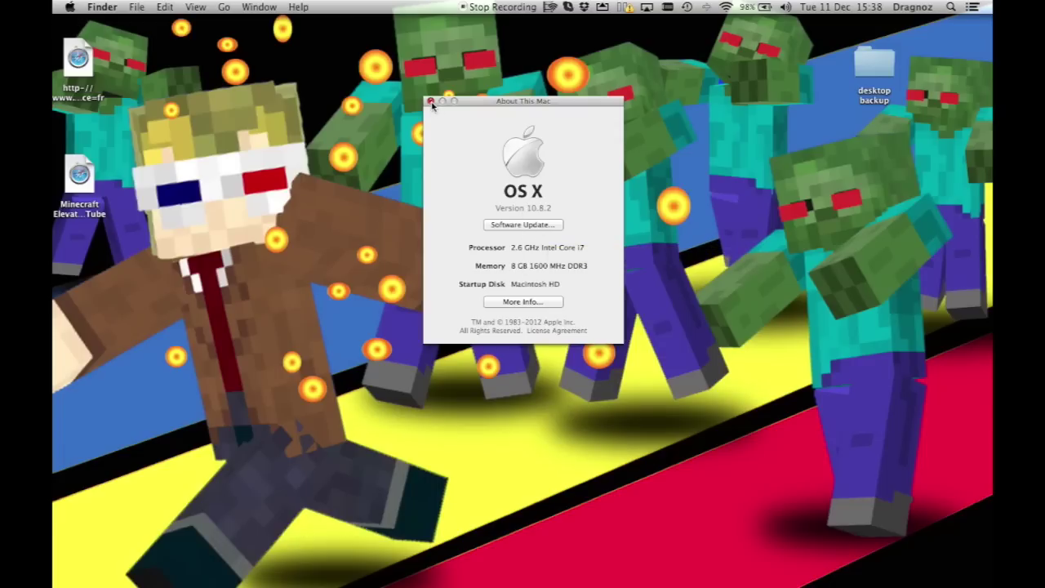
{"action": "left_click", "coordinate": [431, 101]}
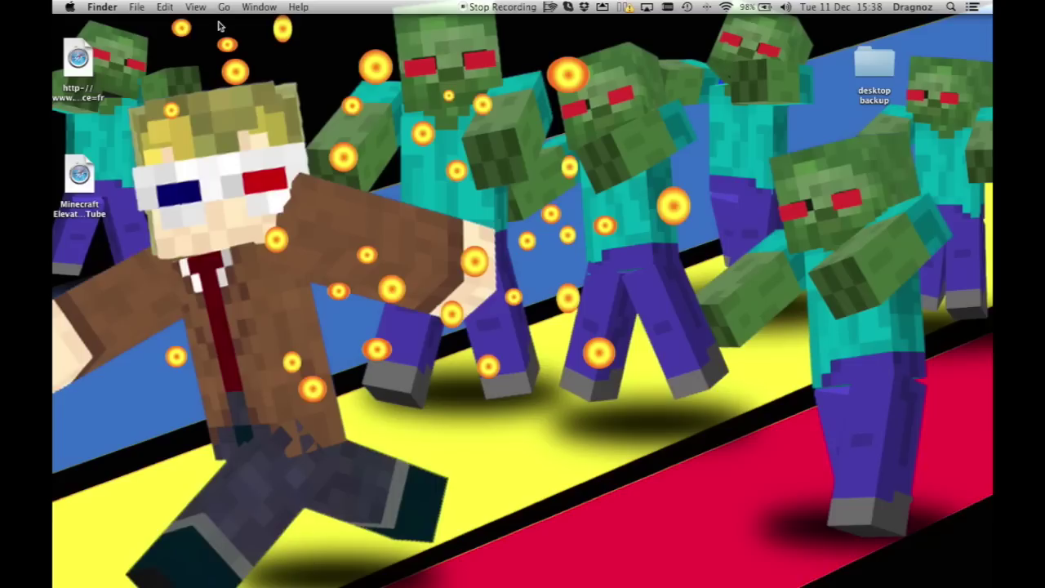
Reveal the hidden user Library folder and open it in Finder
{"action": "left_click", "coordinate": [226, 9]}
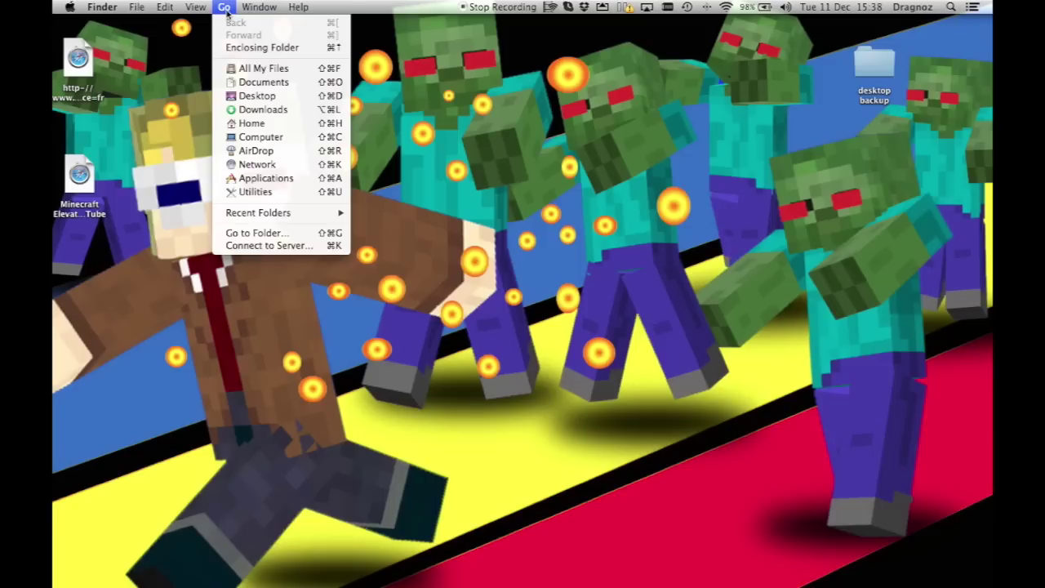
{"action": "key", "text": "alt"}
{"action": "key", "text": "alt"}
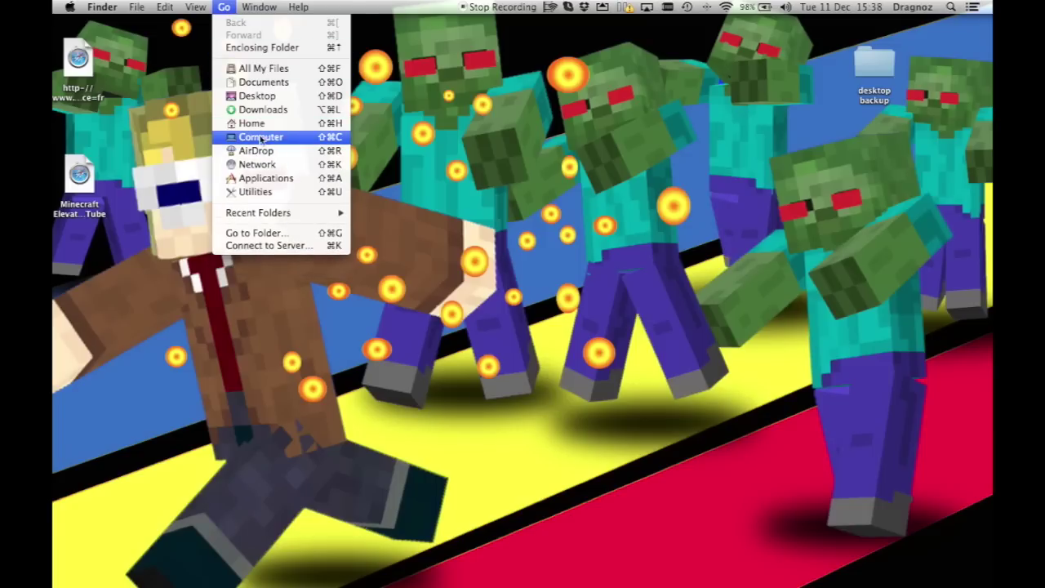
{"action": "key", "text": "alt"}
{"action": "key", "text": "alt"}
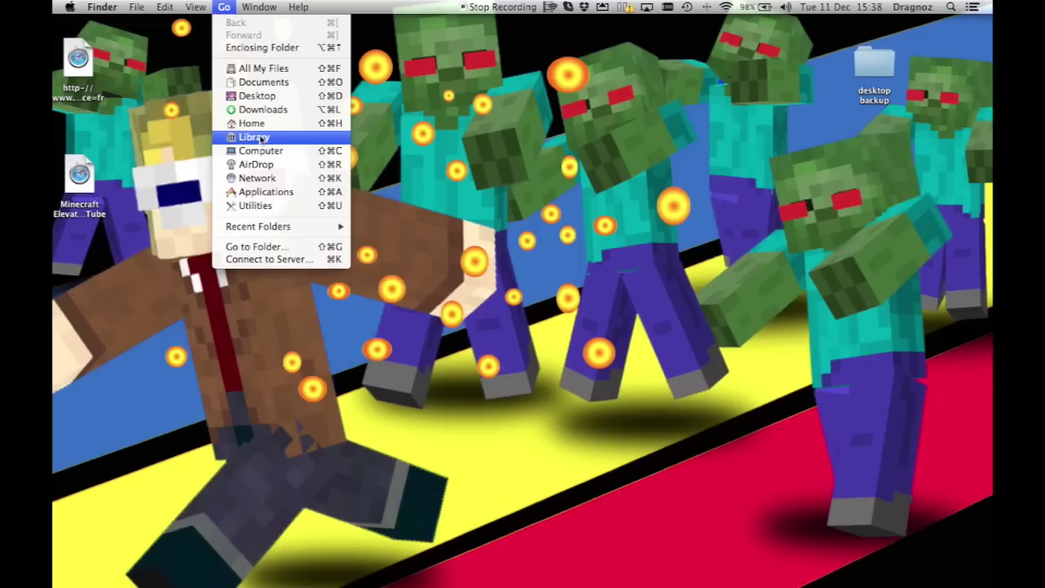
{"action": "left_click", "coordinate": [261, 138]}
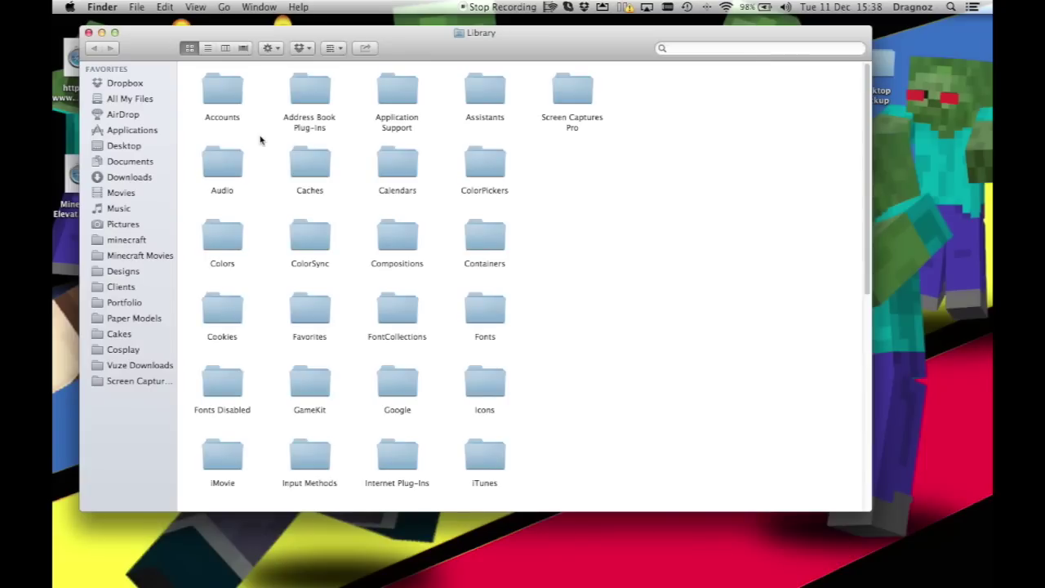
Open the bin folder inside Application Support's minecraft folder
{"action": "double_click", "coordinate": [393, 91]}
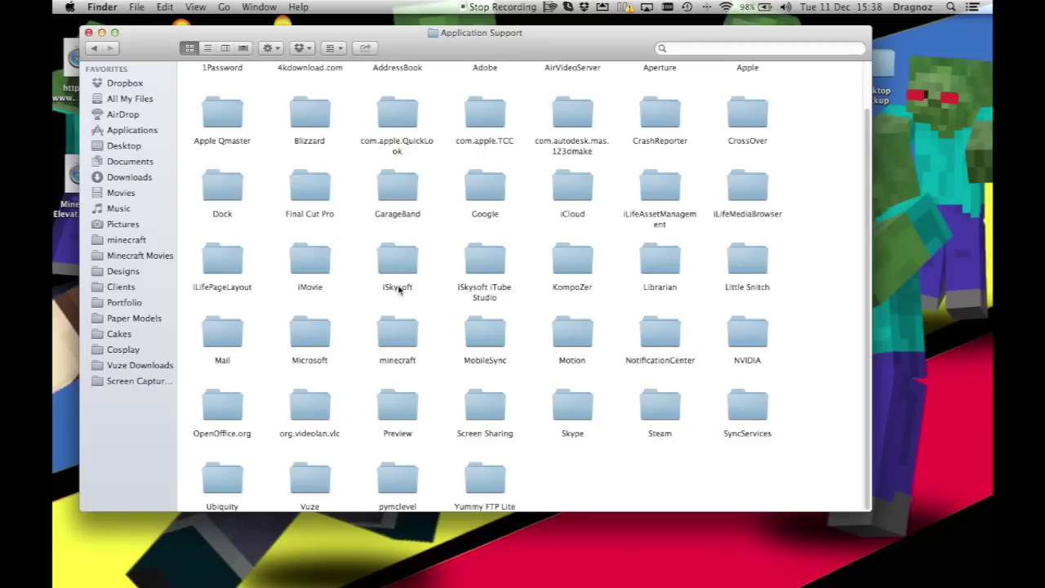
{"action": "double_click", "coordinate": [397, 340]}
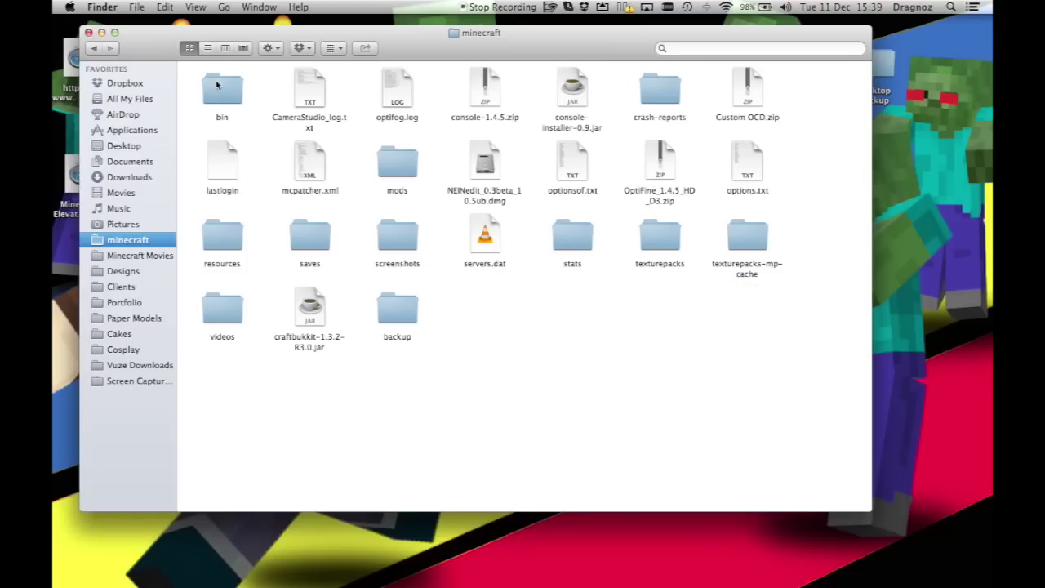
{"action": "double_click", "coordinate": [219, 93]}
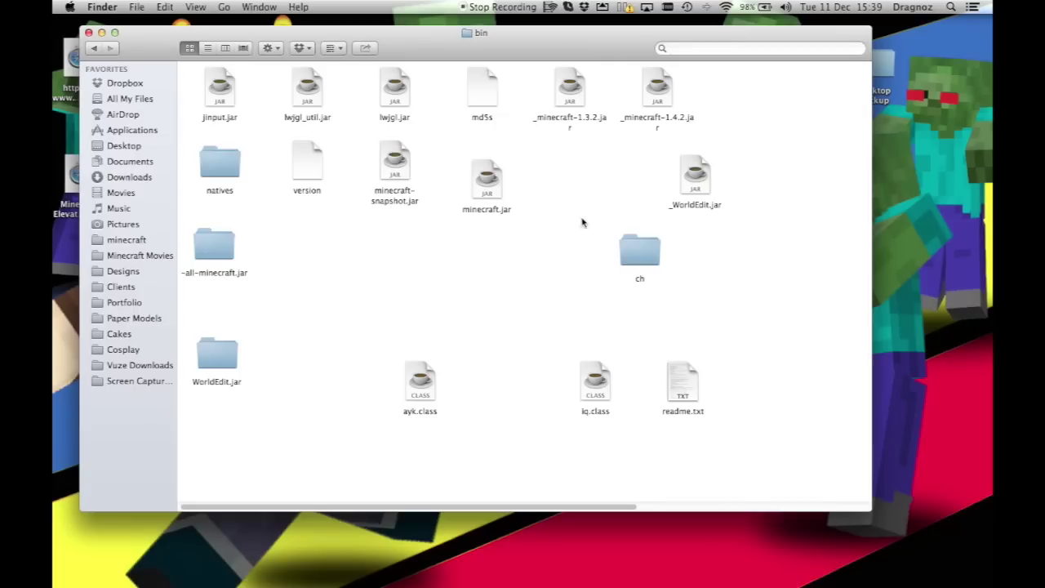
Make a backup copy of minecraft.jar in the bin folder, placed next to _WorldEdit.jar
{"action": "left_click_drag", "start_coordinate": [495, 188], "coordinate": [513, 221]}
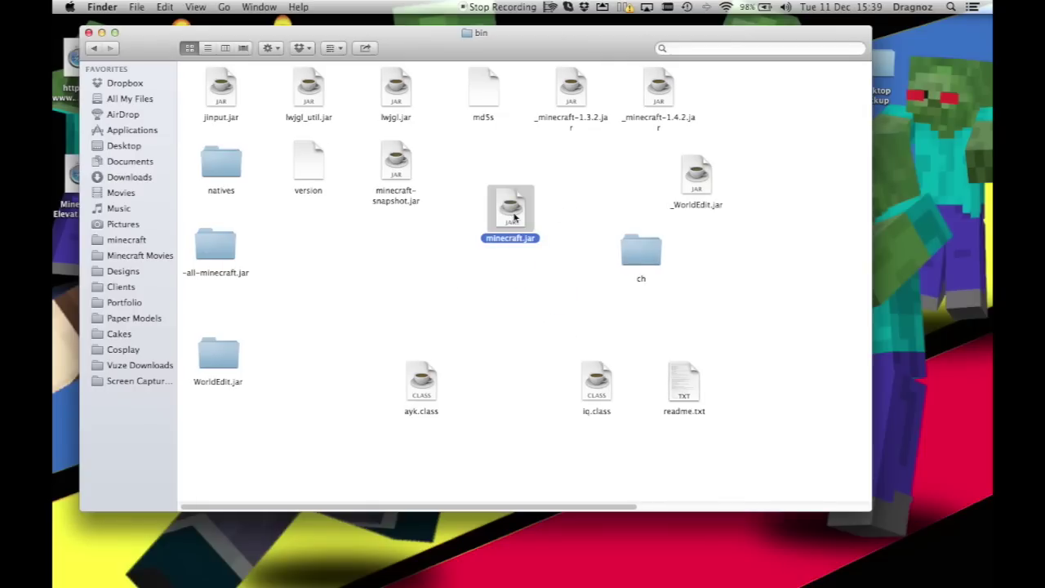
{"action": "left_click_drag", "start_coordinate": [512, 213], "coordinate": [600, 180]}
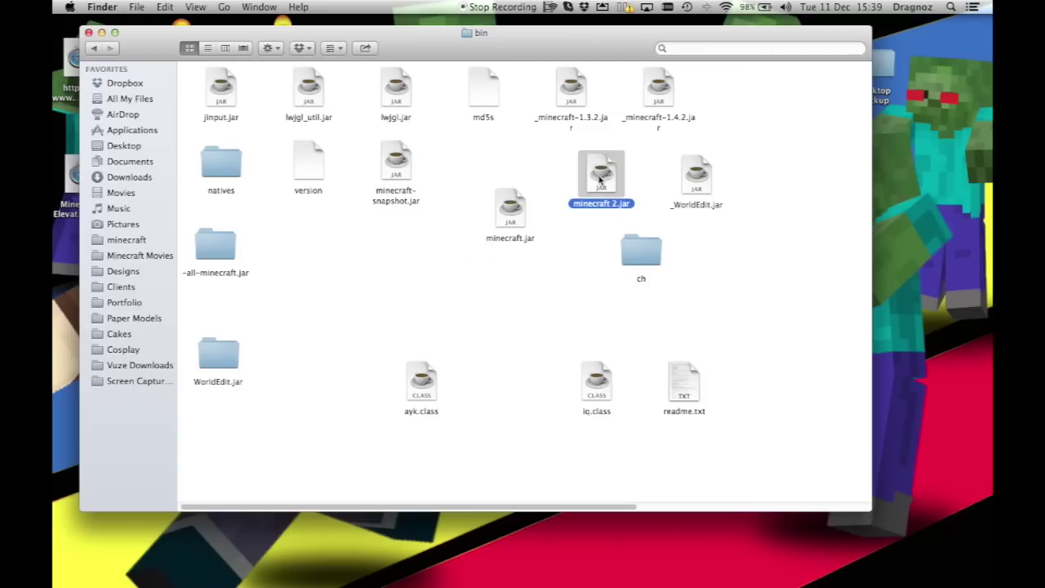
{"action": "left_click_drag", "start_coordinate": [506, 228], "coordinate": [487, 260]}
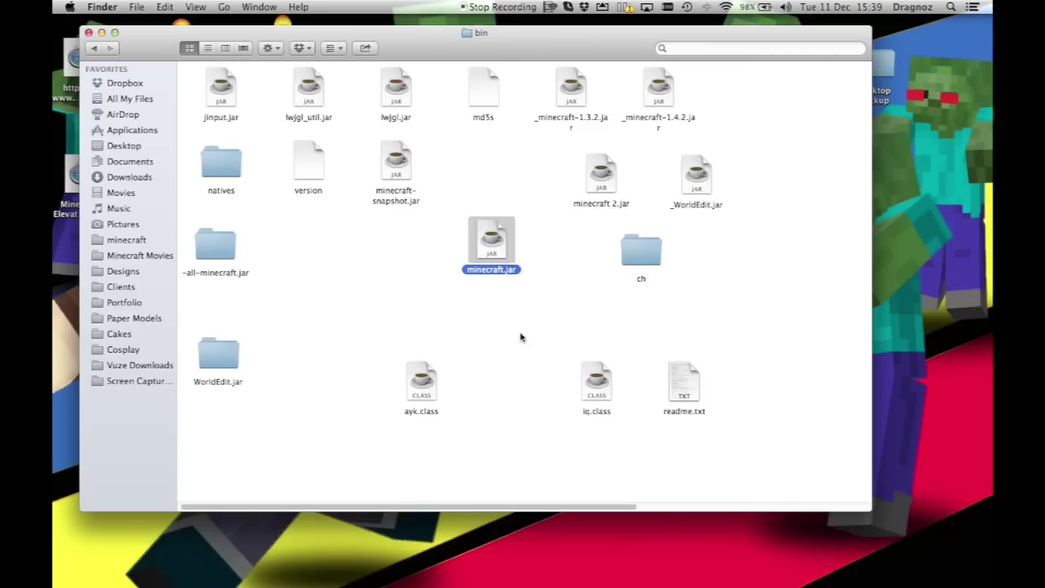
Extract minecraft.jar with The Unarchiver and place the extracted minecraft folder near the original archive
{"action": "right_click", "coordinate": [493, 249]}
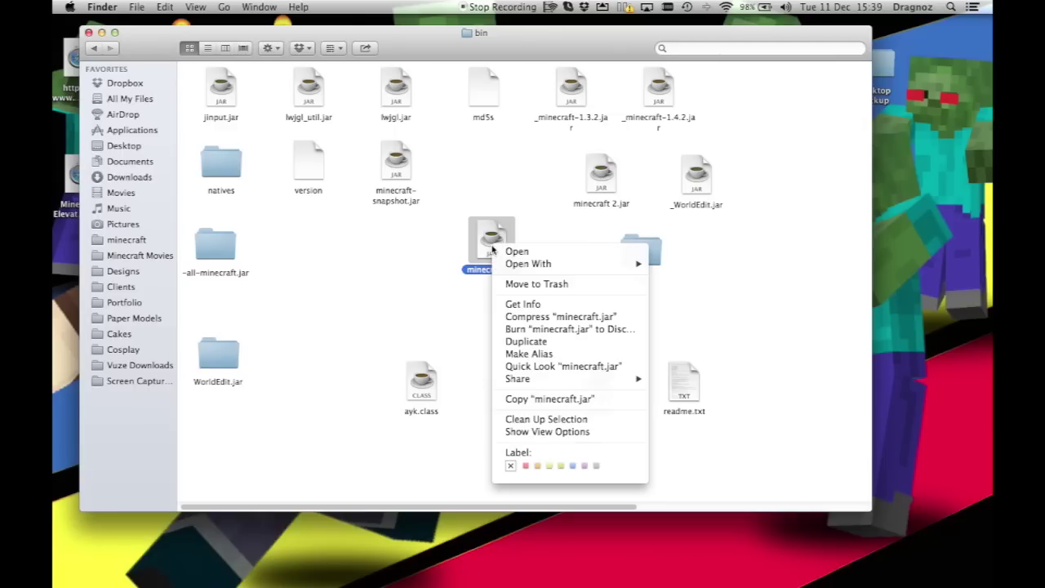
{"action": "mouse_move", "coordinate": [543, 265]}
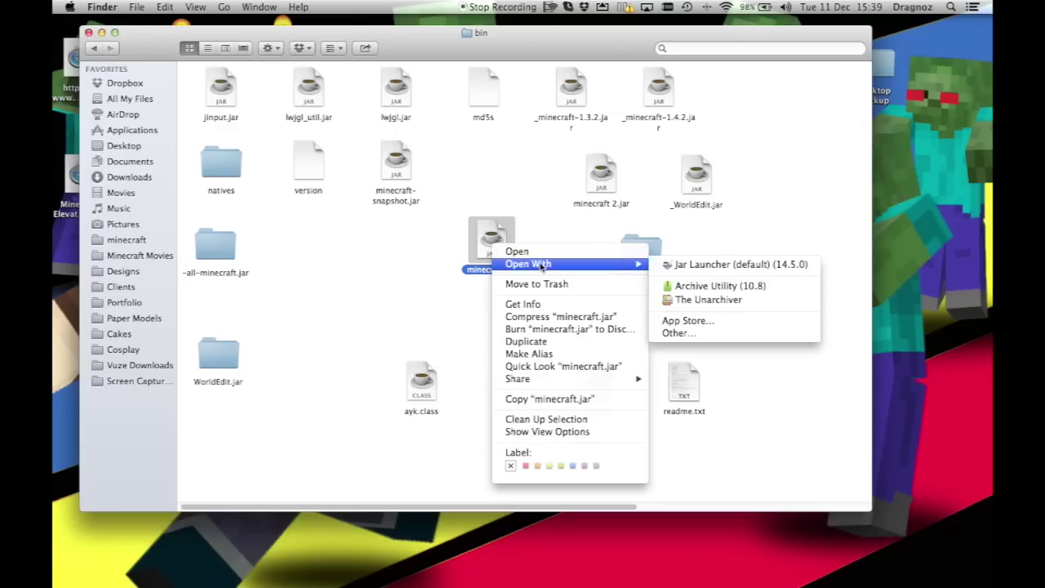
{"action": "left_click", "coordinate": [706, 302]}
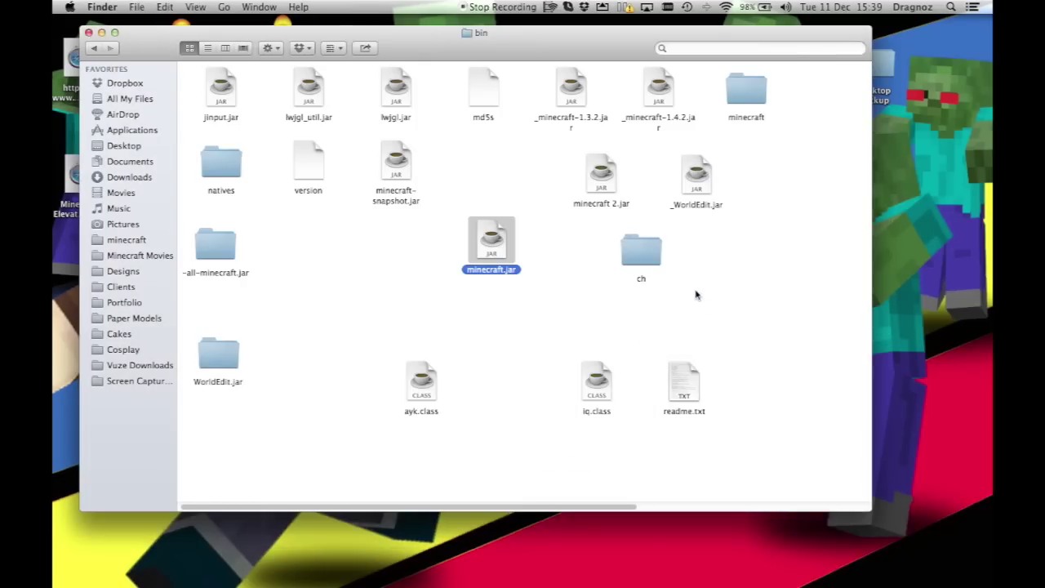
{"action": "left_click_drag", "start_coordinate": [745, 96], "coordinate": [416, 262]}
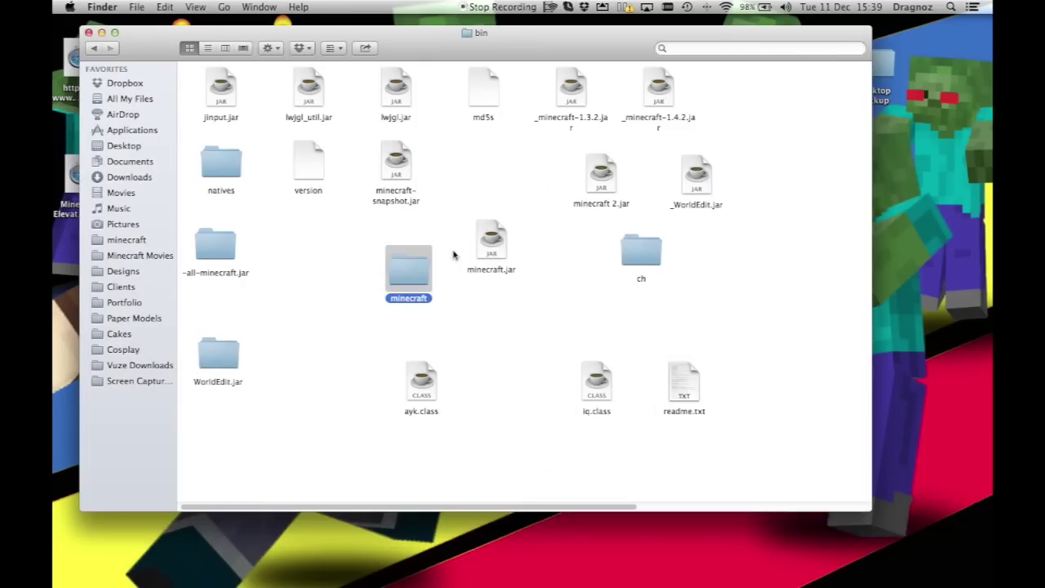
Rename the original minecraft.jar archive to _minecraft.jar
{"action": "left_click_drag", "start_coordinate": [492, 257], "coordinate": [507, 227]}
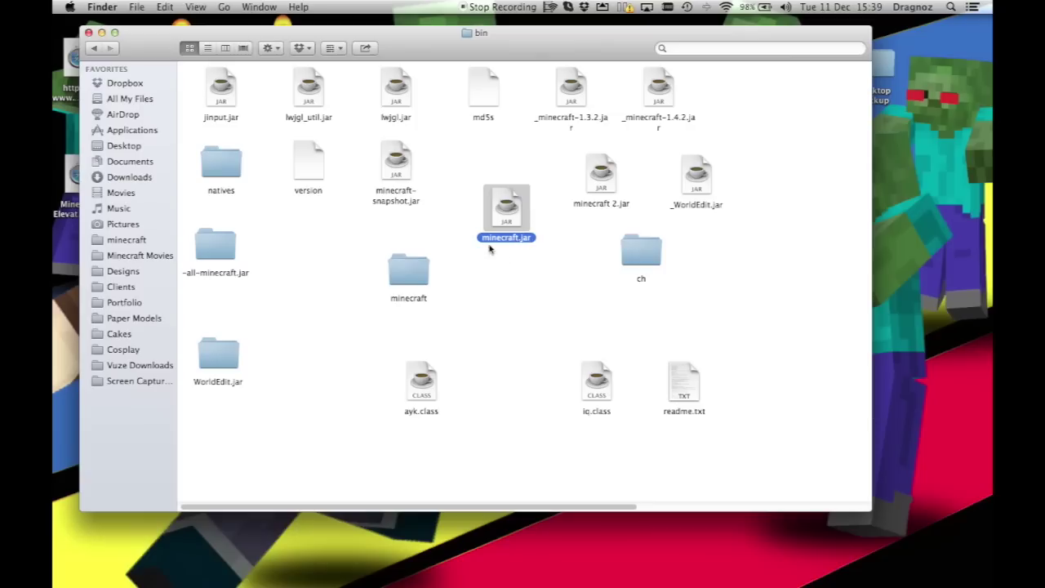
{"action": "left_click", "coordinate": [485, 238]}
{"action": "left_click", "coordinate": [485, 238]}
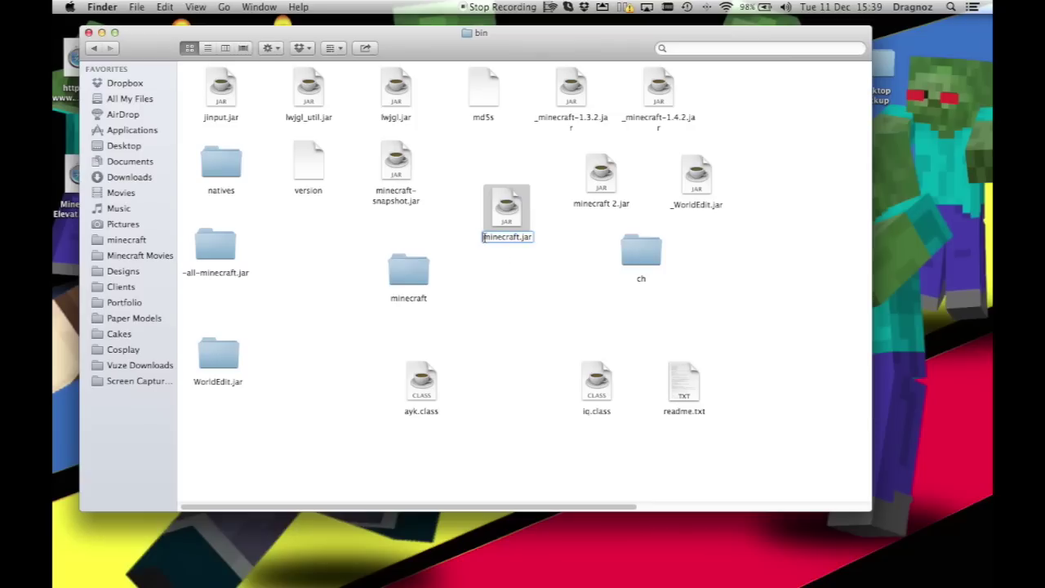
{"action": "type", "text": "_"}
{"action": "left_click", "coordinate": [498, 284]}
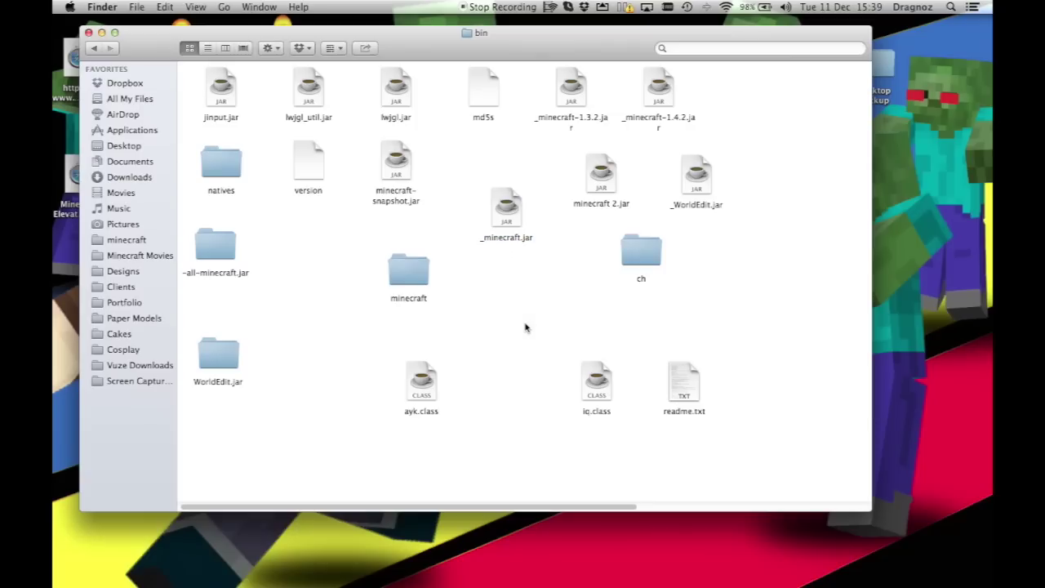
Rename the extracted minecraft folder to minecraft.jar and accept adding the .jar extension
{"action": "left_click", "coordinate": [422, 300]}
{"action": "left_click", "coordinate": [423, 299]}
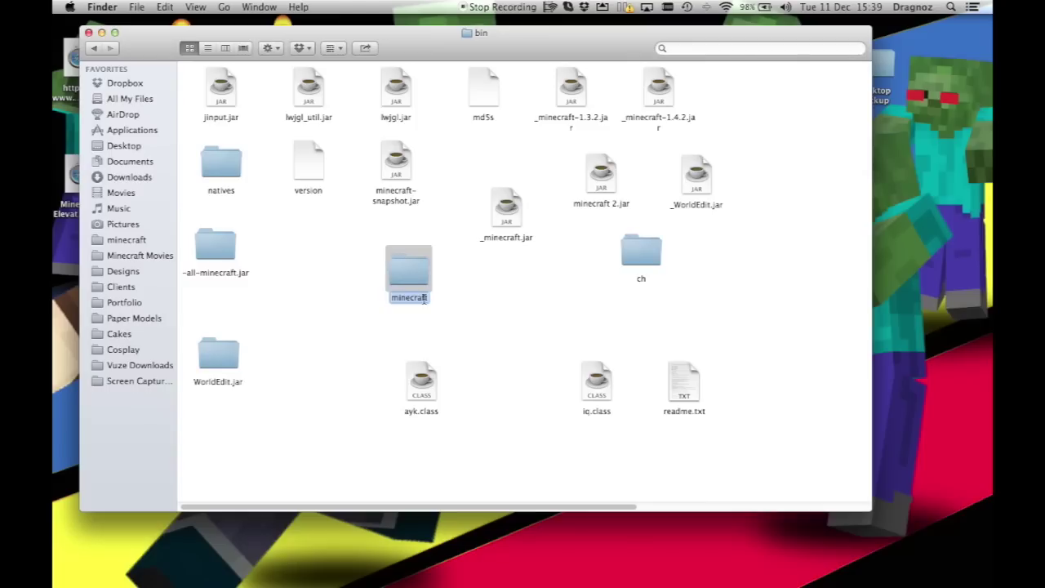
{"action": "key", "text": "Right"}
{"action": "type", "text": ".jar"}
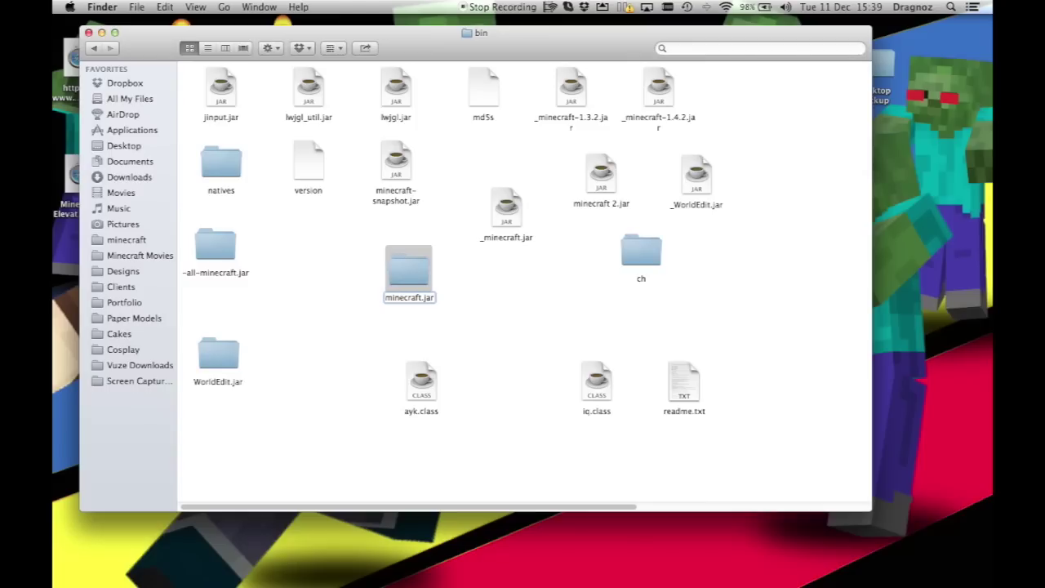
{"action": "key", "text": "Return"}
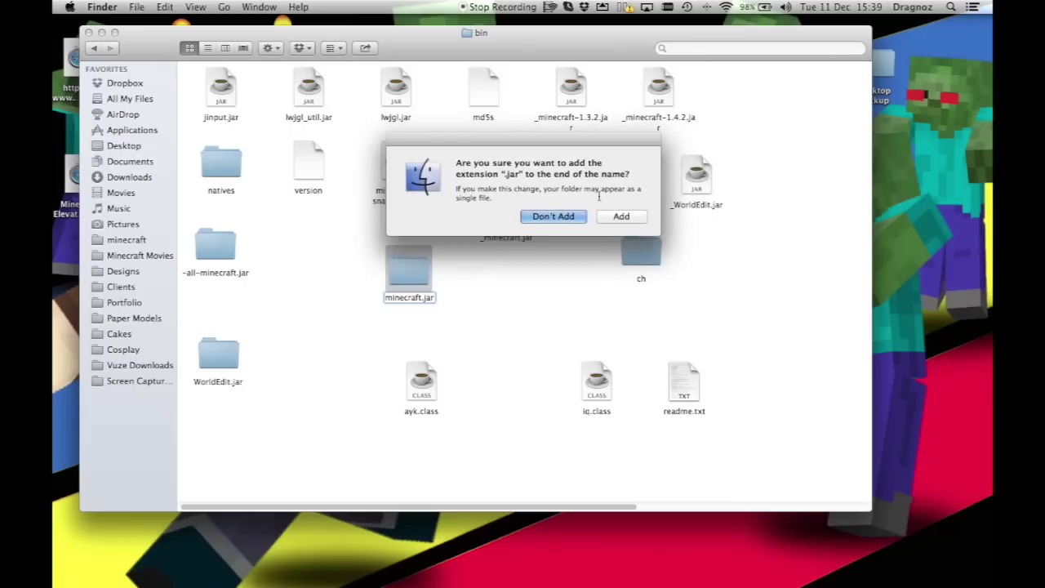
{"action": "left_click", "coordinate": [632, 219]}
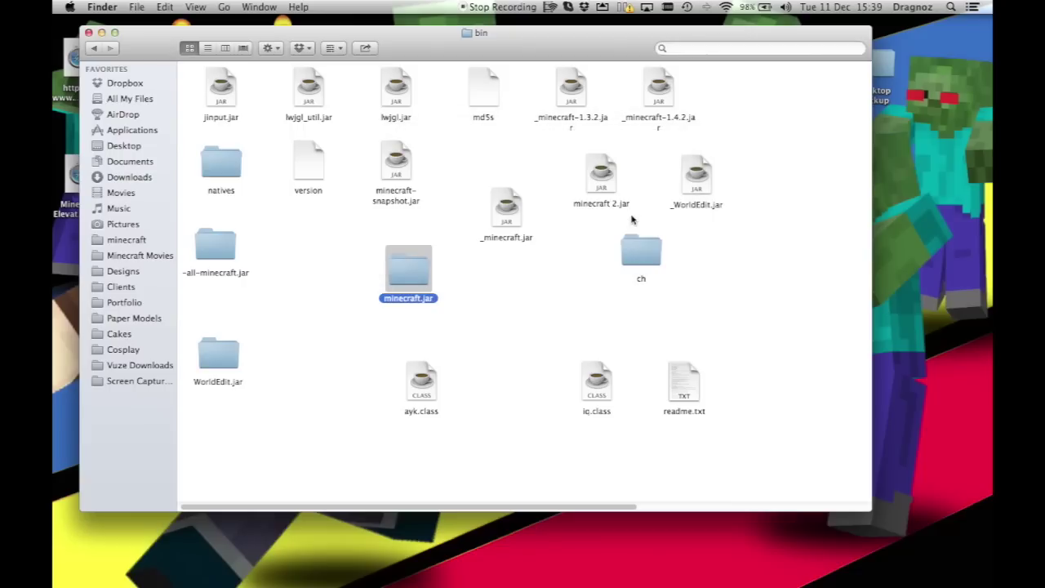
{"action": "left_click", "coordinate": [514, 315]}
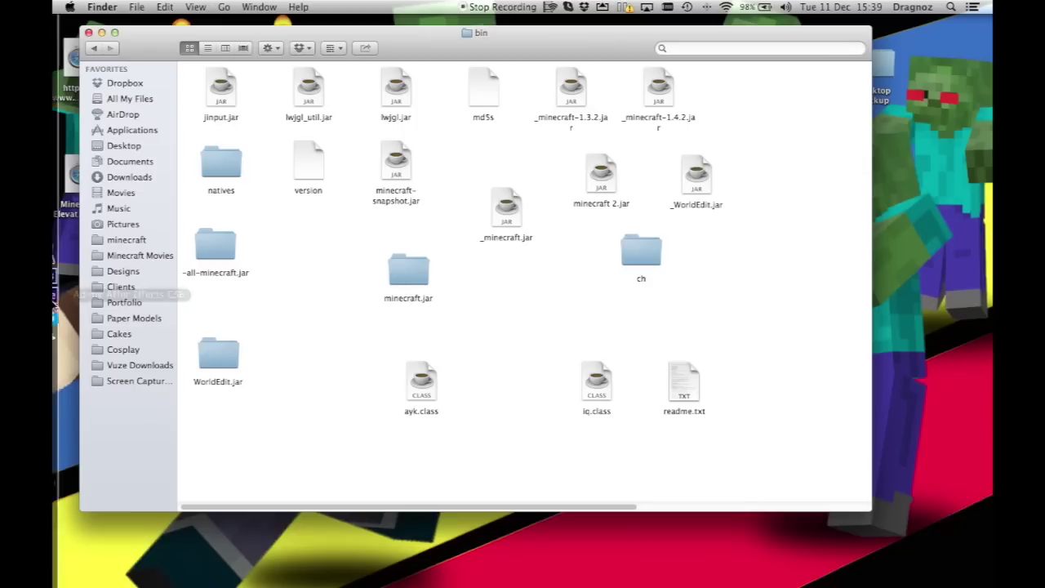
Launch Minecraft and log in with the remembered account credentials
{"action": "mouse_move", "coordinate": [55, 320]}
{"action": "left_click", "coordinate": [80, 245]}
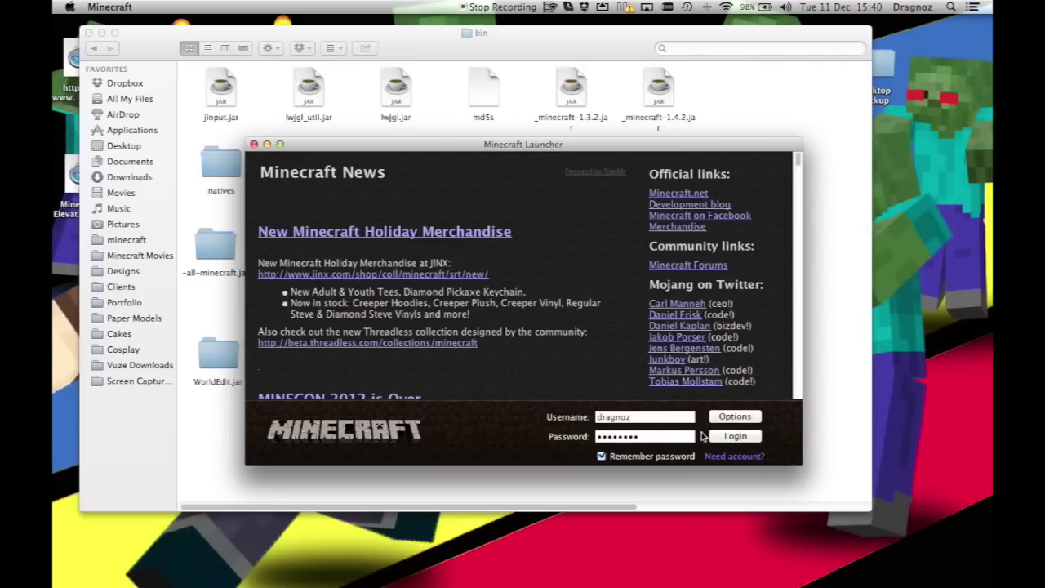
{"action": "left_click", "coordinate": [723, 437]}
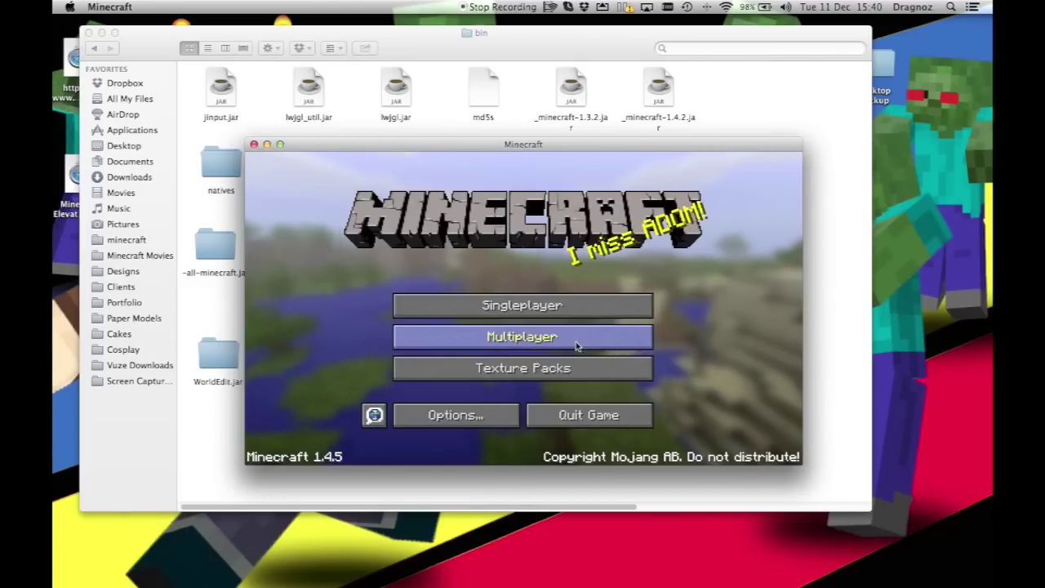
Check that Minecraft's single-player world list and multiplayer server list open, ending on the world list
{"action": "left_click", "coordinate": [563, 303]}
{"action": "left_click", "coordinate": [672, 441]}
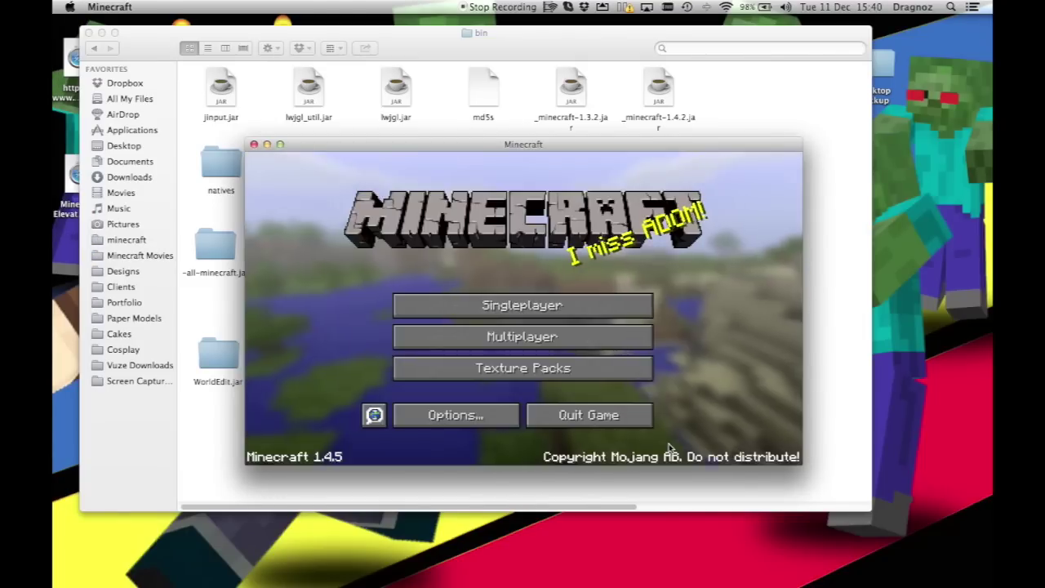
{"action": "left_click", "coordinate": [542, 343]}
{"action": "left_click", "coordinate": [617, 234]}
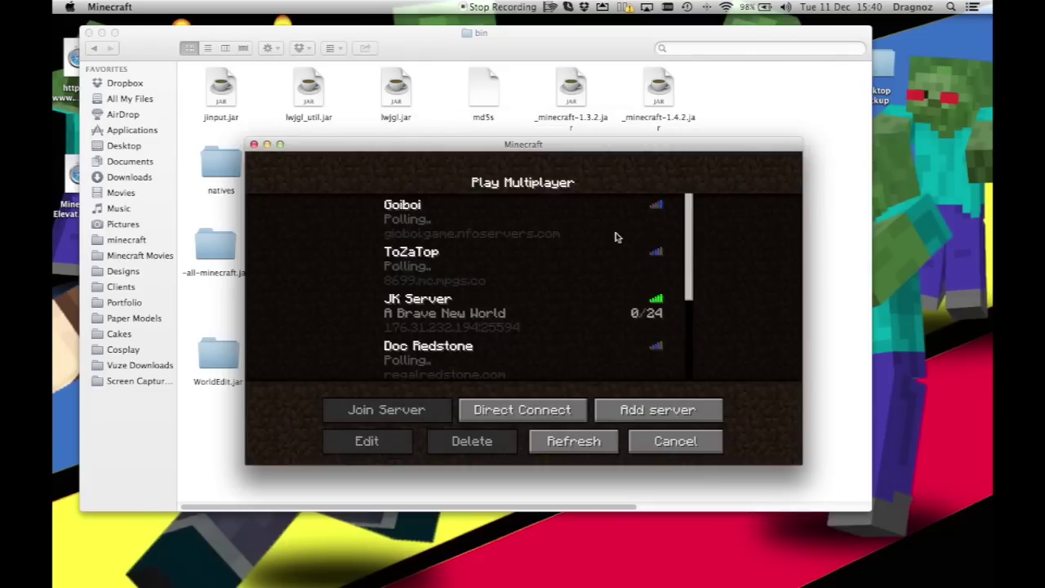
{"action": "left_click", "coordinate": [681, 447]}
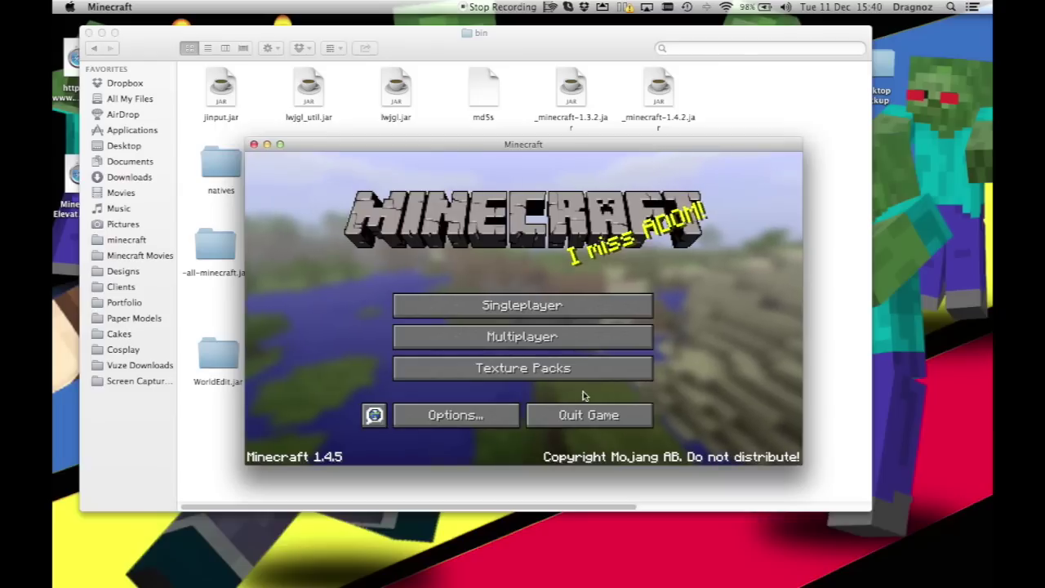
{"action": "left_click", "coordinate": [531, 312]}
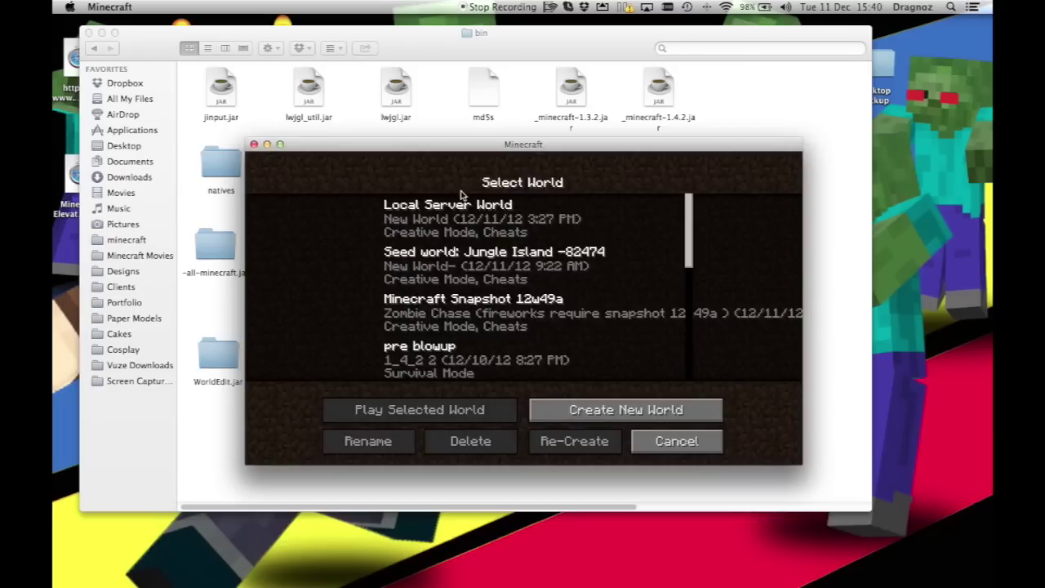
Load the world "Seed world: Jungle Island -82474", run /help in it, and close Minecraft after checking that the world plays
{"action": "scroll", "coordinate": [470, 219], "scroll_direction": "down", "scroll_amount": 1}
{"action": "double_click", "coordinate": [469, 248]}
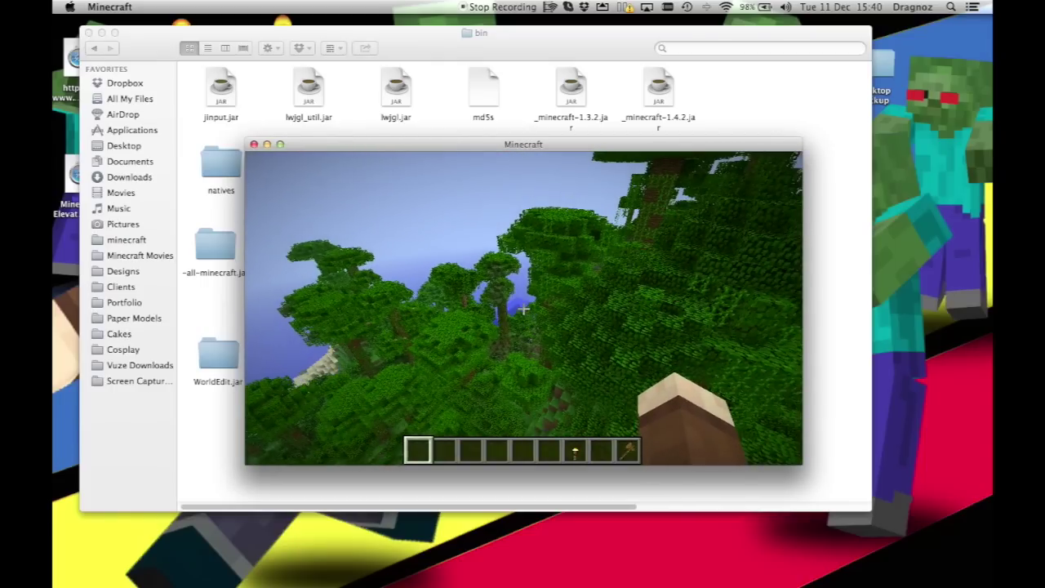
{"action": "type", "text": "/help"}
{"action": "key", "text": "Return"}
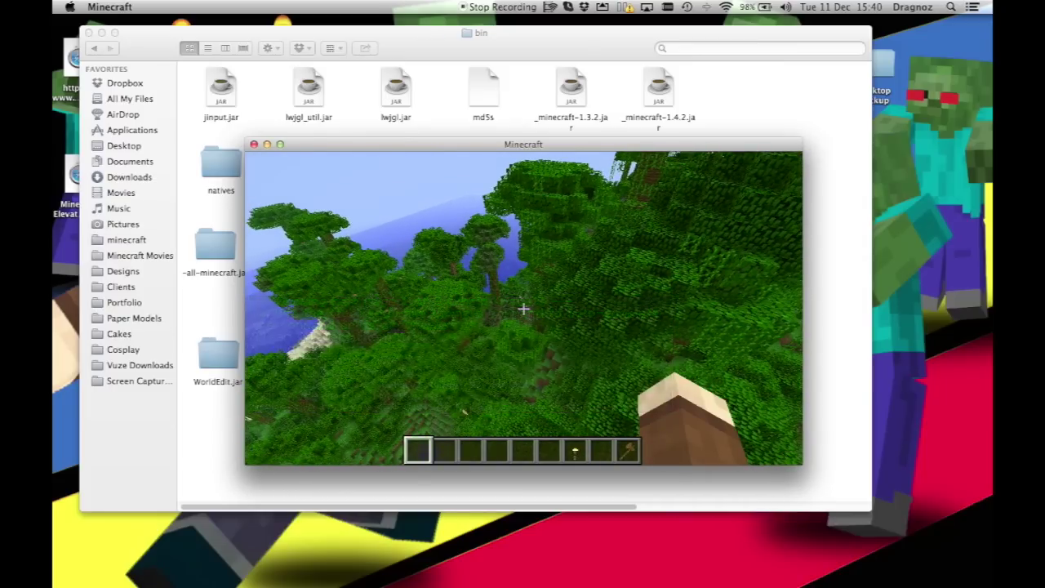
{"action": "key", "text": "Escape"}
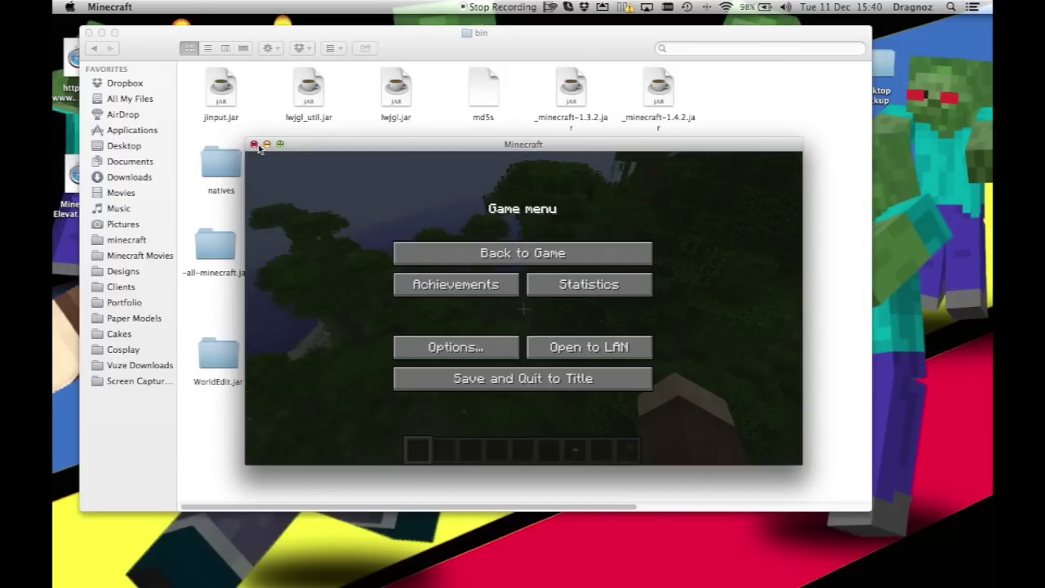
{"action": "left_click", "coordinate": [253, 144]}
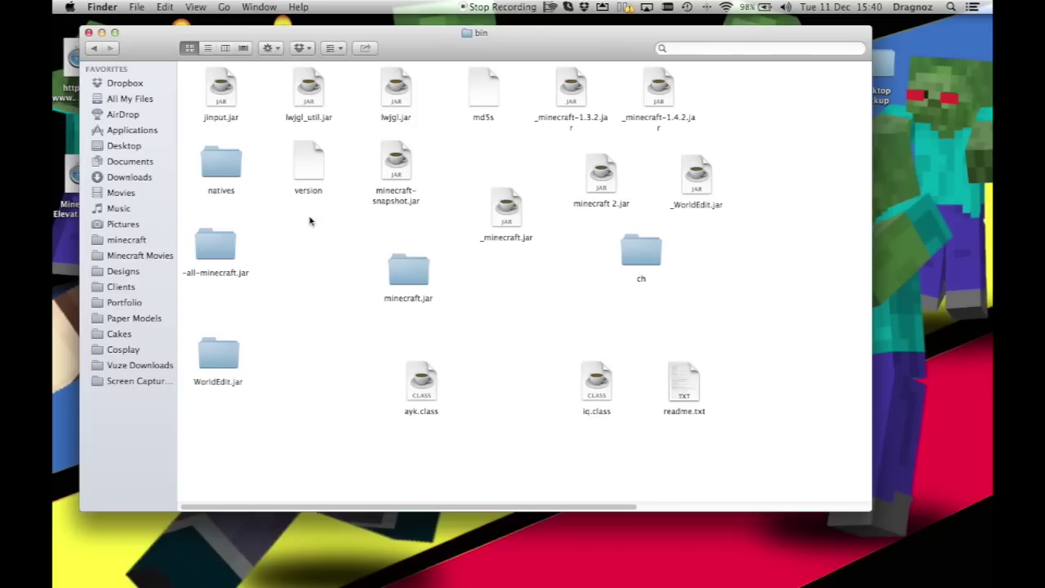
Open the minecraft folder's mods subfolder, unpack CameraStudioV2.5.zip, and move the extracted folder clear of the archives
{"action": "left_click", "coordinate": [94, 49]}
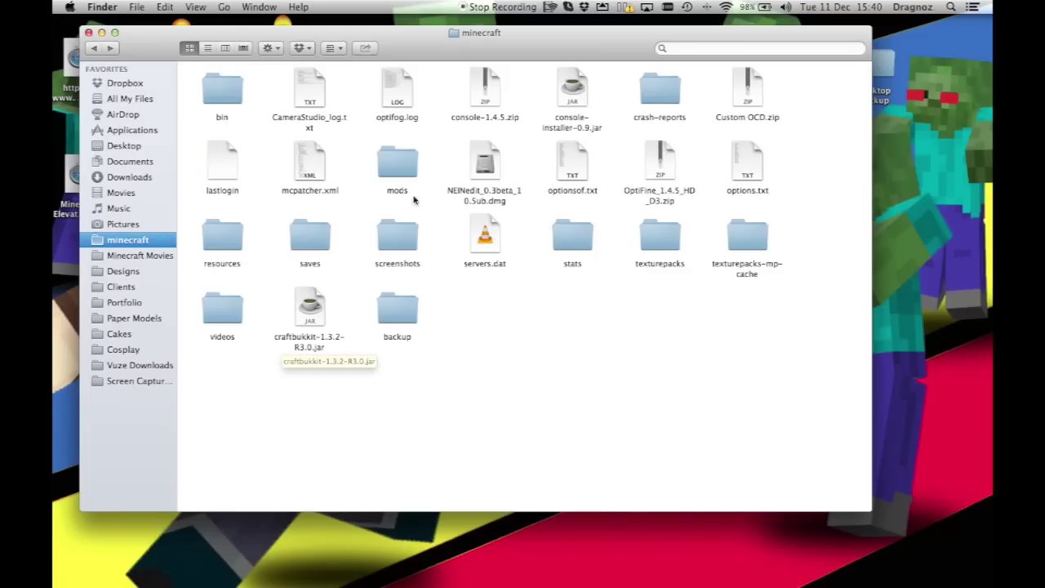
{"action": "double_click", "coordinate": [401, 173]}
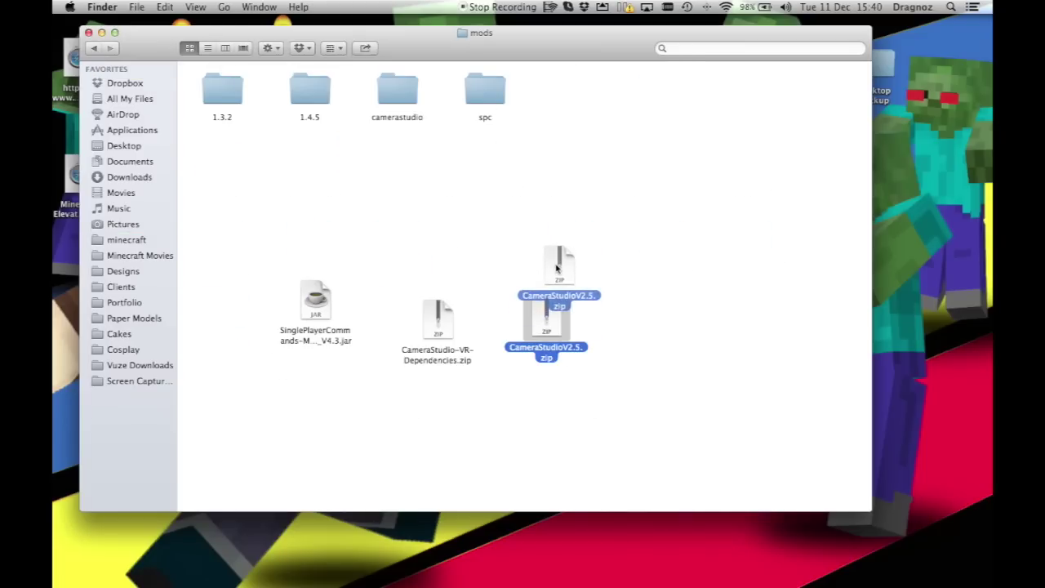
{"action": "left_click_drag", "start_coordinate": [557, 268], "coordinate": [558, 266]}
{"action": "left_click_drag", "start_coordinate": [439, 321], "coordinate": [467, 269]}
{"action": "left_click", "coordinate": [565, 269]}
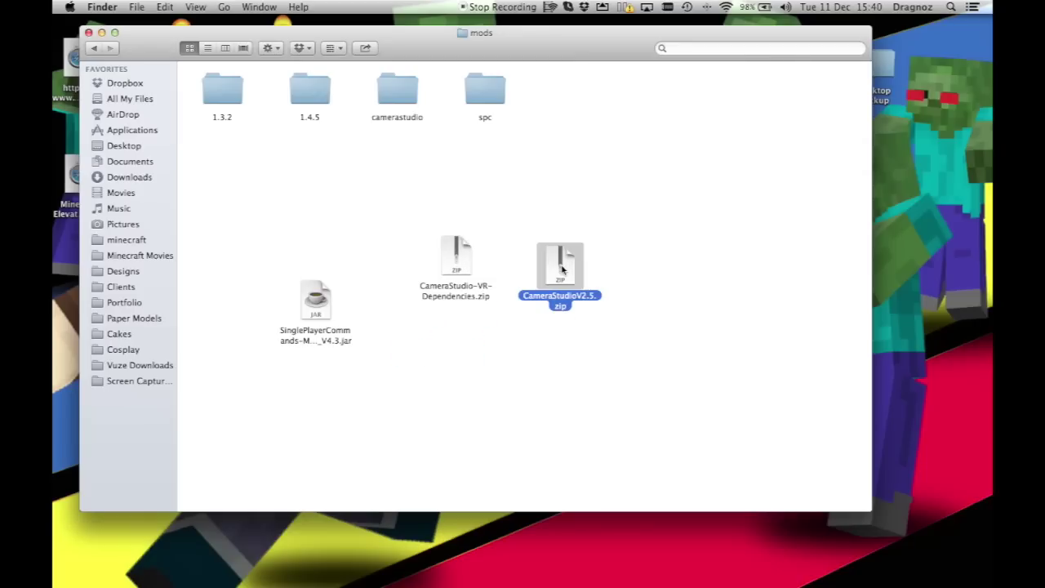
{"action": "double_click", "coordinate": [562, 269]}
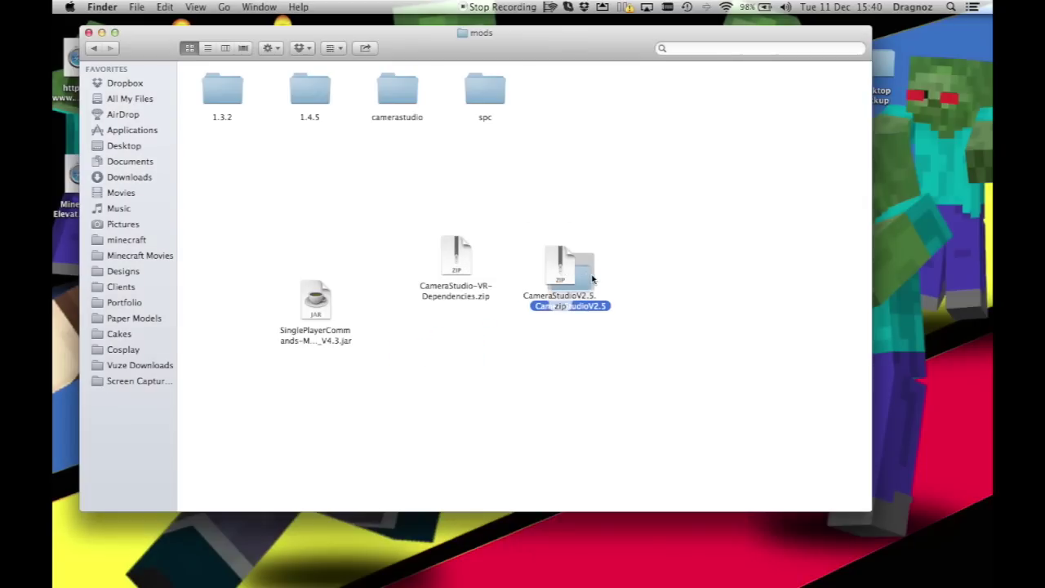
{"action": "left_click_drag", "start_coordinate": [593, 280], "coordinate": [346, 277]}
Move all contents of the extracted CameraStudioV2.5 folder into bin's minecraft.jar folder, replacing the existing file
{"action": "double_click", "coordinate": [653, 175]}
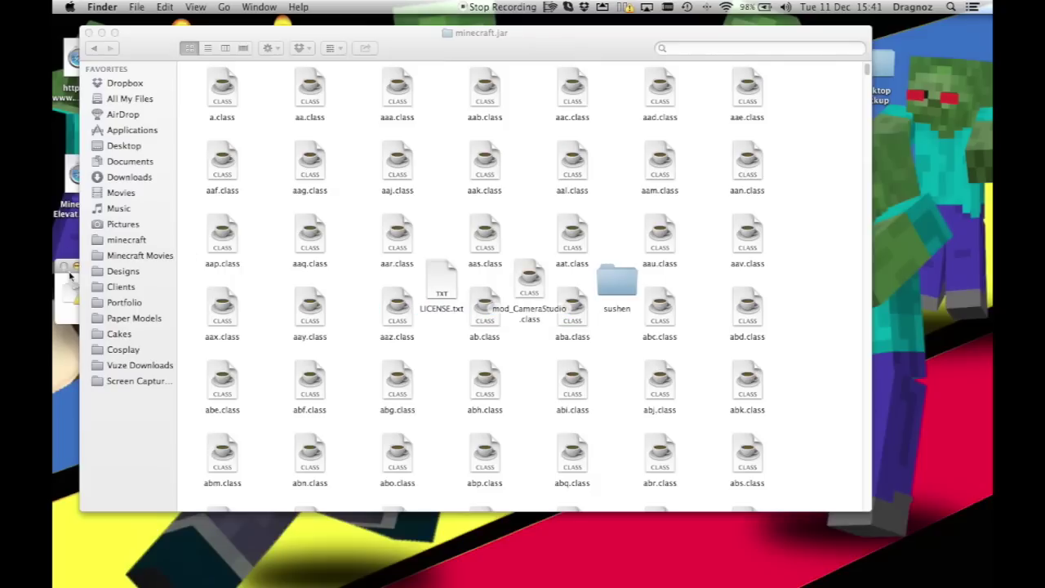
{"action": "left_click_drag", "start_coordinate": [170, 335], "coordinate": [271, 209]}
{"action": "left_click", "coordinate": [484, 257]}
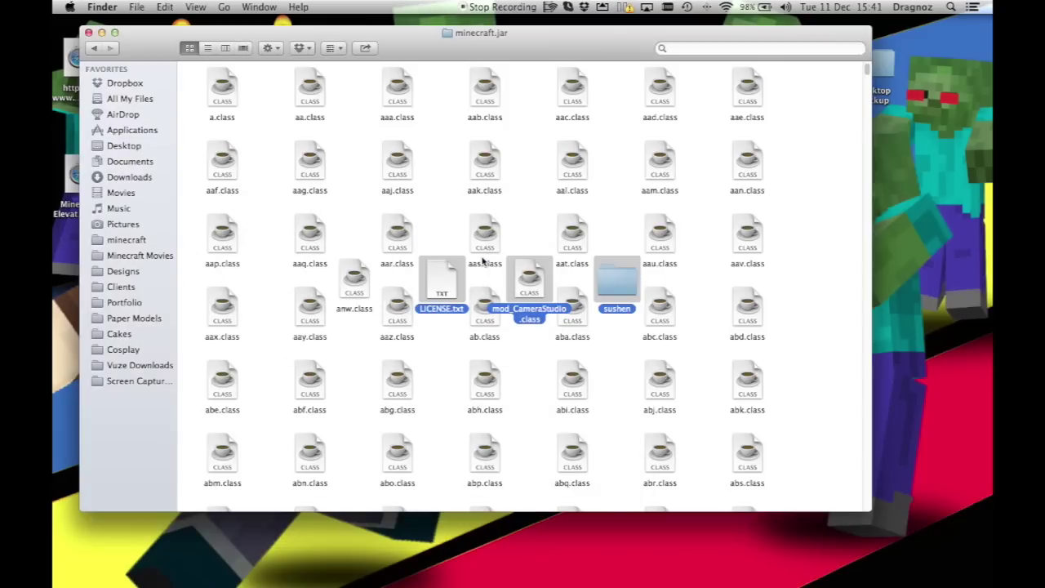
Show the minecraft.jar folder as a list, find the META-INF folder, and move it to the Trash
{"action": "left_click", "coordinate": [207, 47]}
{"action": "scroll", "coordinate": [274, 220], "scroll_direction": "down", "scroll_amount": 5}
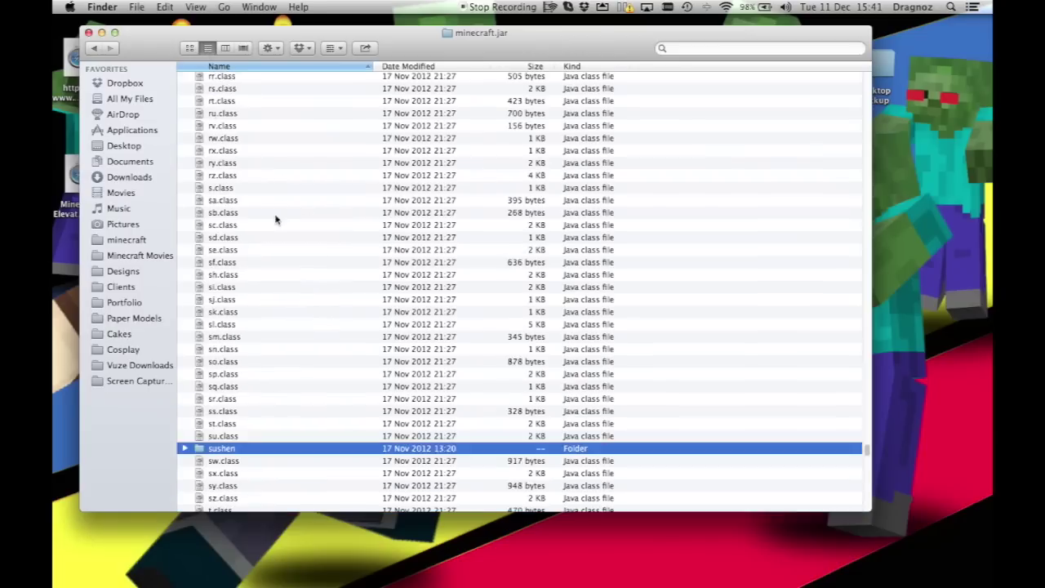
{"action": "scroll", "coordinate": [274, 220], "scroll_direction": "down", "scroll_amount": 12}
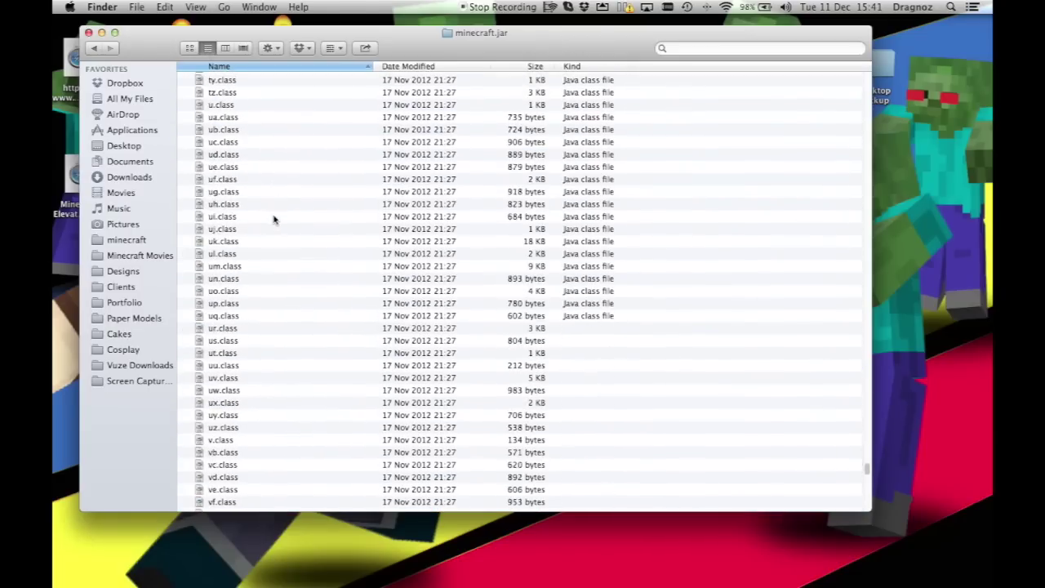
{"action": "scroll", "coordinate": [274, 220], "scroll_direction": "up", "scroll_amount": 15}
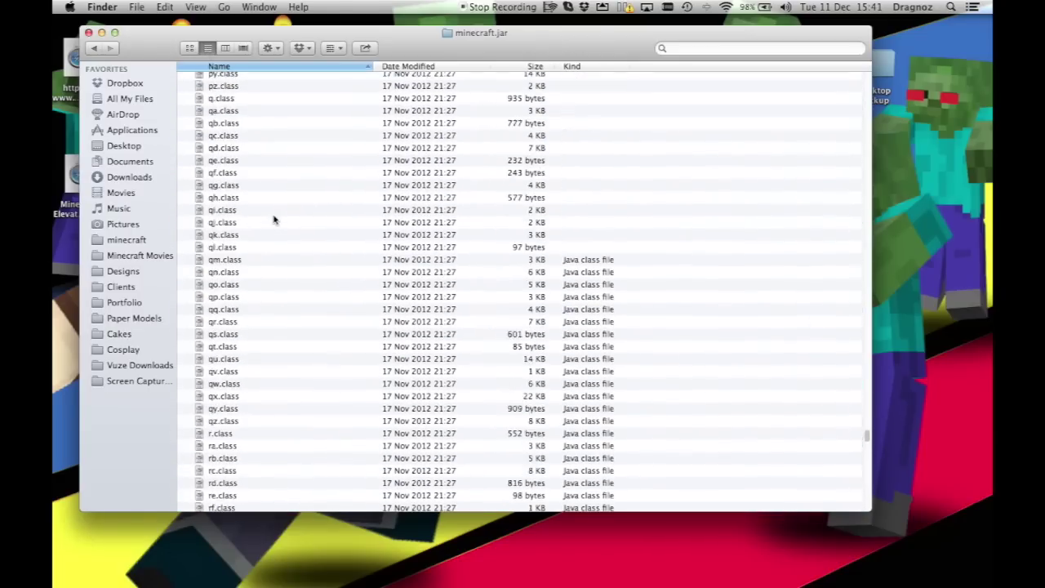
{"action": "scroll", "coordinate": [274, 220], "scroll_direction": "up", "scroll_amount": 20}
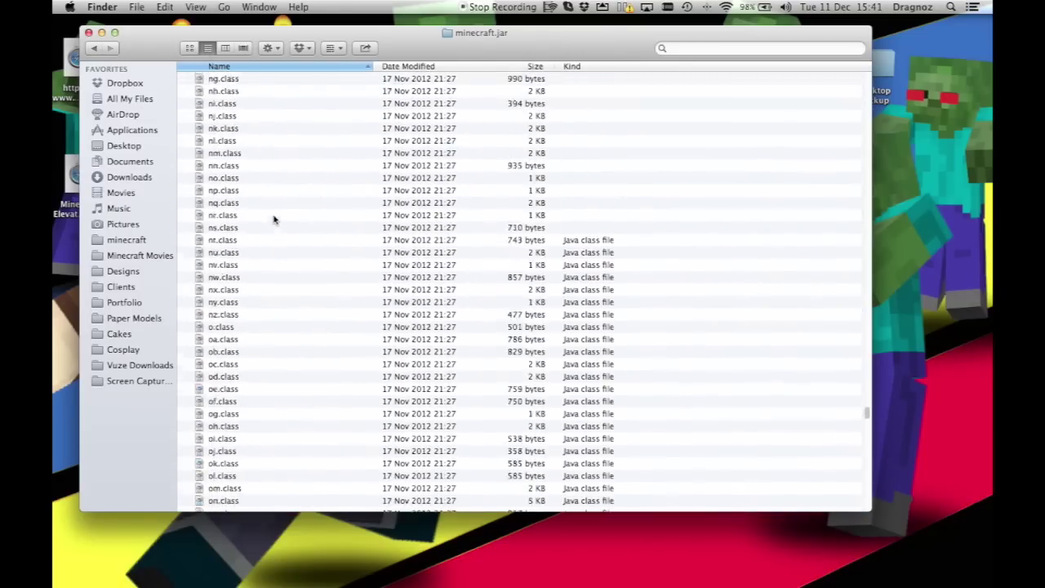
{"action": "scroll", "coordinate": [274, 220], "scroll_direction": "up", "scroll_amount": 5}
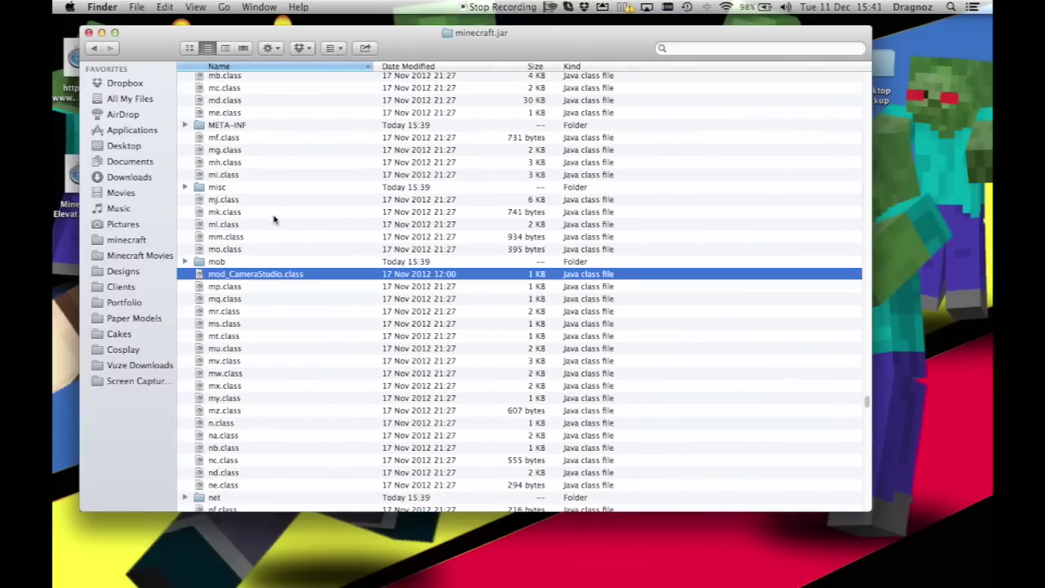
{"action": "left_click", "coordinate": [227, 127]}
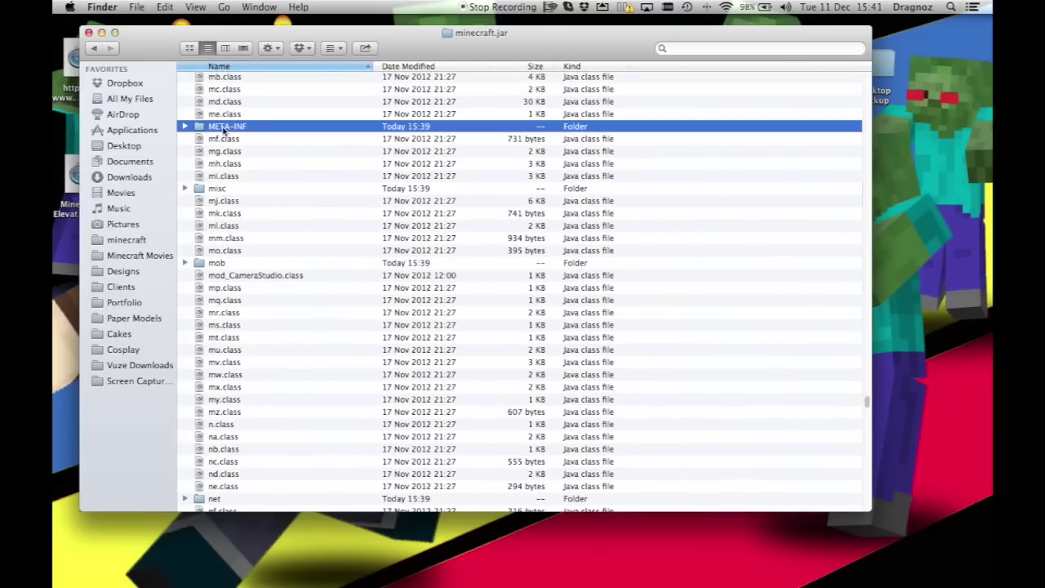
{"action": "left_click_drag", "start_coordinate": [224, 129], "coordinate": [80, 576]}
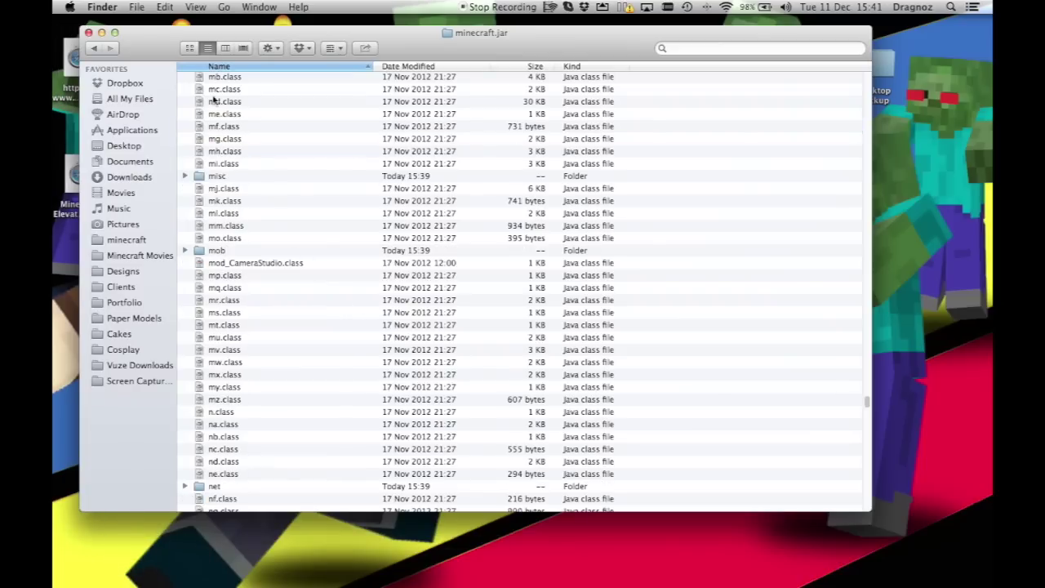
Return to the bin folder and display its contents as icons
{"action": "left_click", "coordinate": [94, 47]}
{"action": "key", "text": "ctrl+Up"}
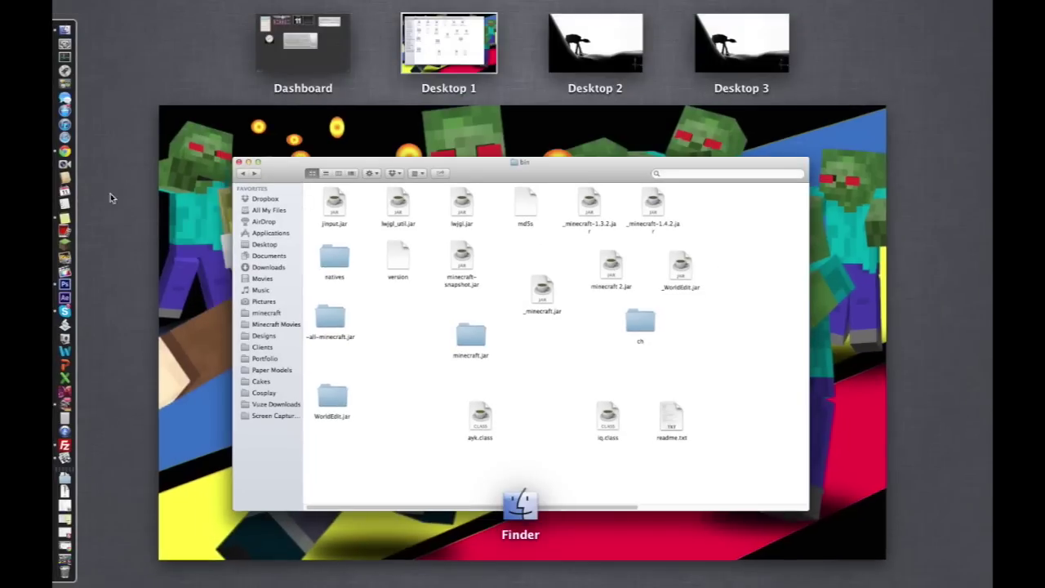
{"action": "left_click", "coordinate": [204, 148]}
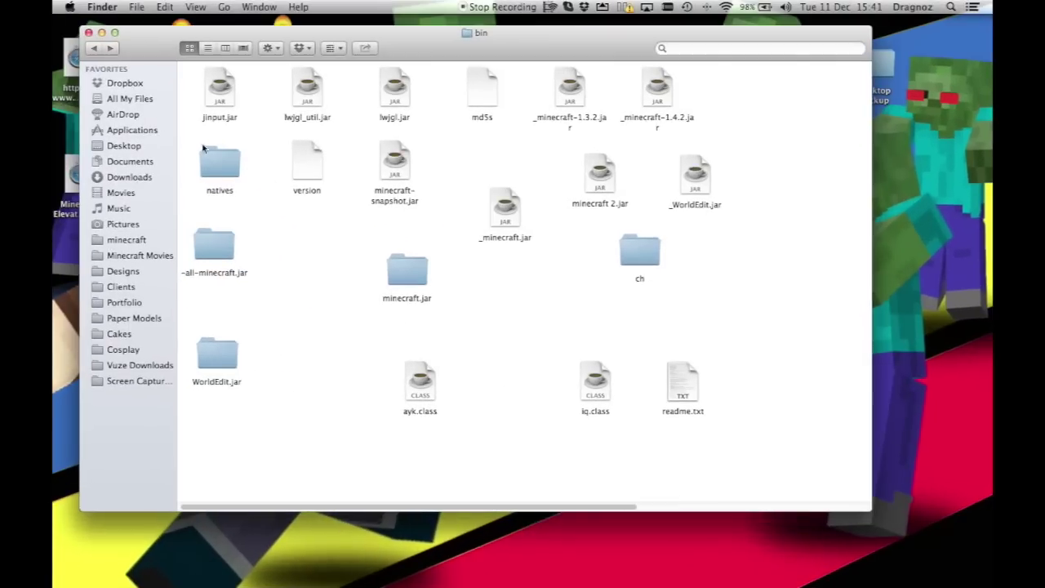
{"action": "left_click", "coordinate": [93, 48]}
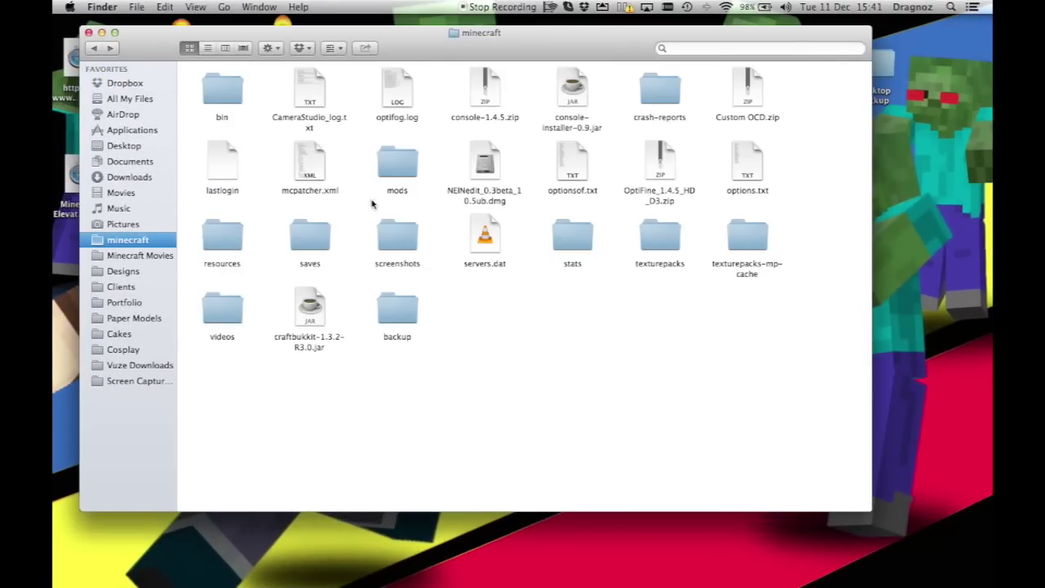
{"action": "double_click", "coordinate": [227, 91]}
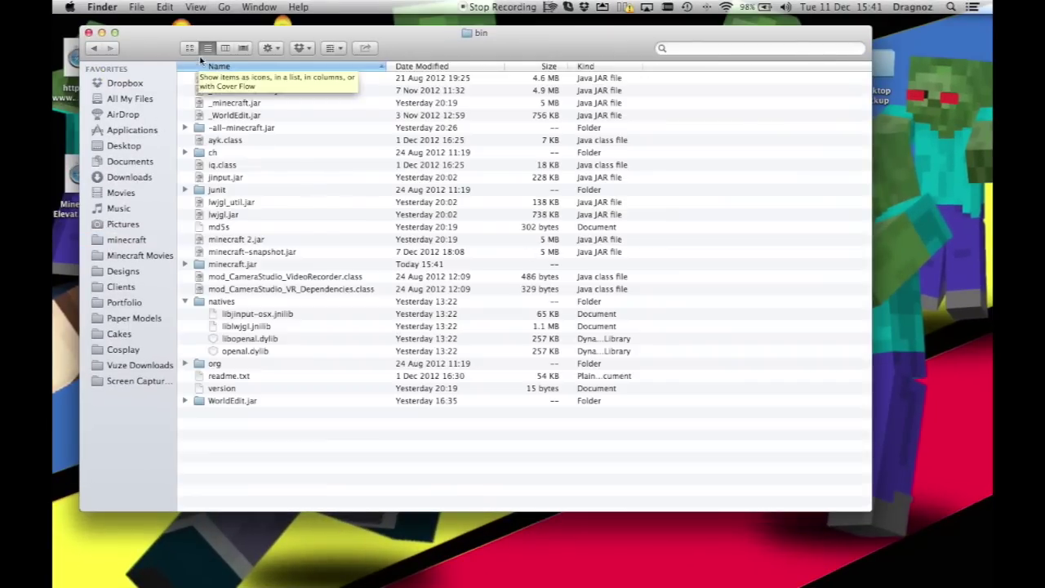
{"action": "left_click", "coordinate": [190, 48]}
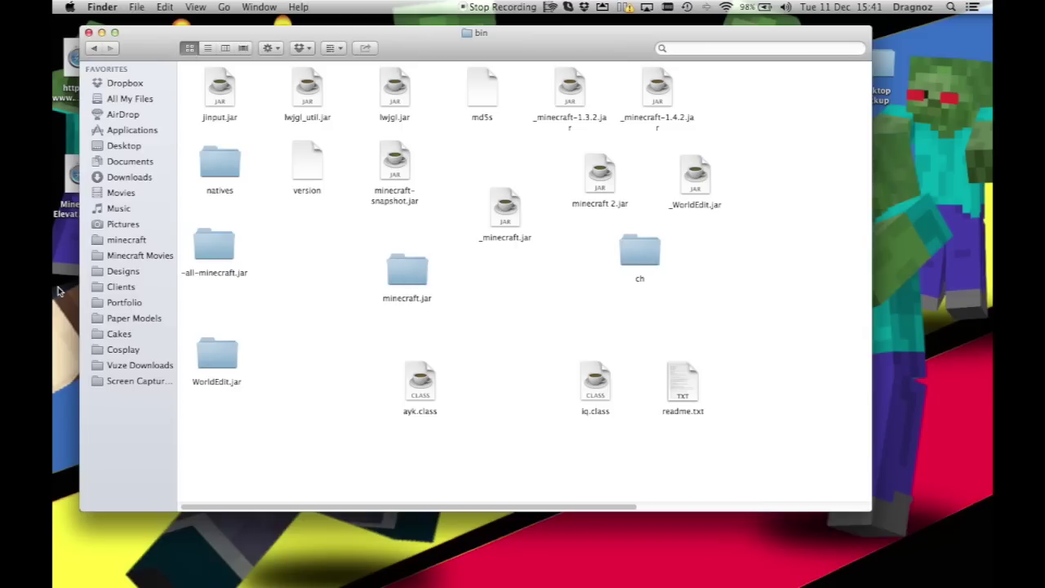
Launch Minecraft again and log in with the remembered account credentials
{"action": "mouse_move", "coordinate": [56, 278]}
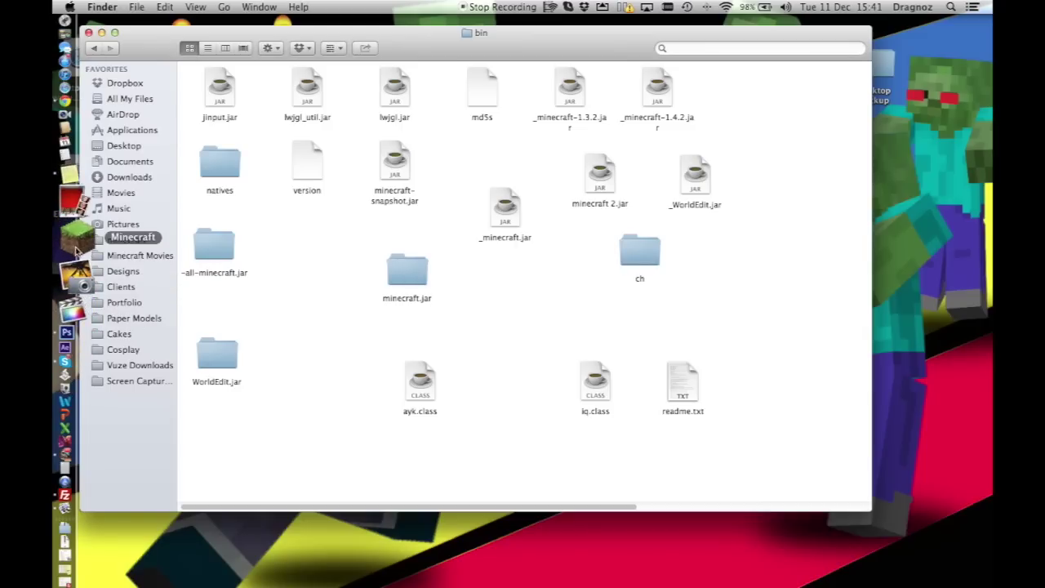
{"action": "left_click", "coordinate": [76, 245]}
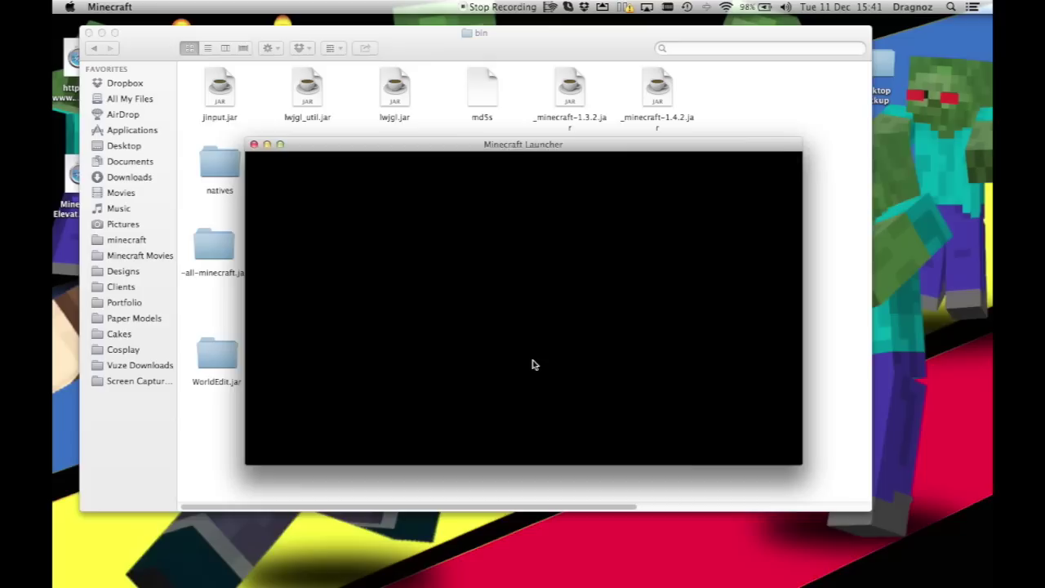
{"action": "left_click", "coordinate": [732, 439]}
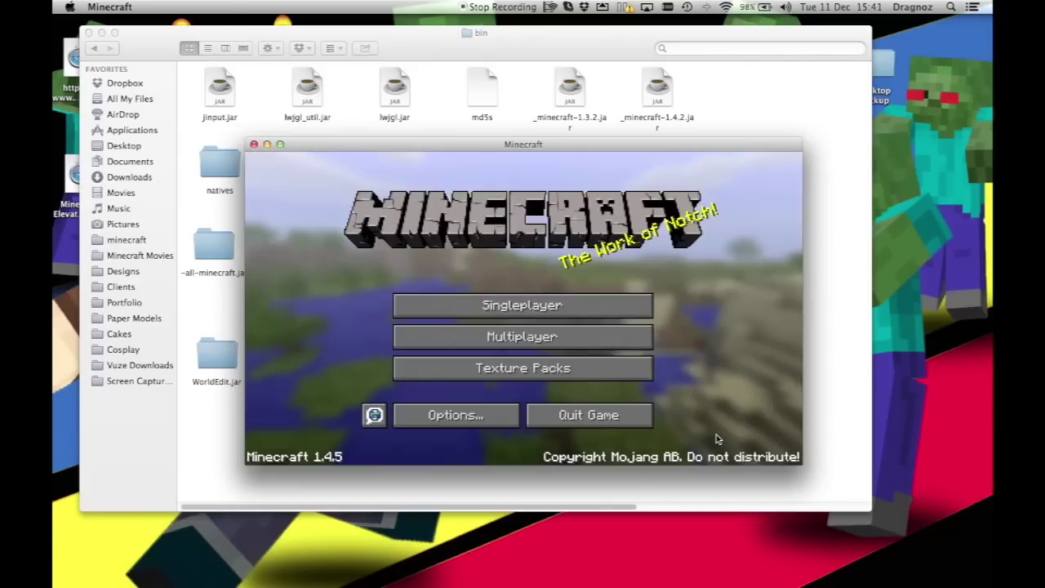
Load the Jungle Island world, check that the Camera Studio mod's options screen opens, and close Minecraft
{"action": "left_click", "coordinate": [546, 315]}
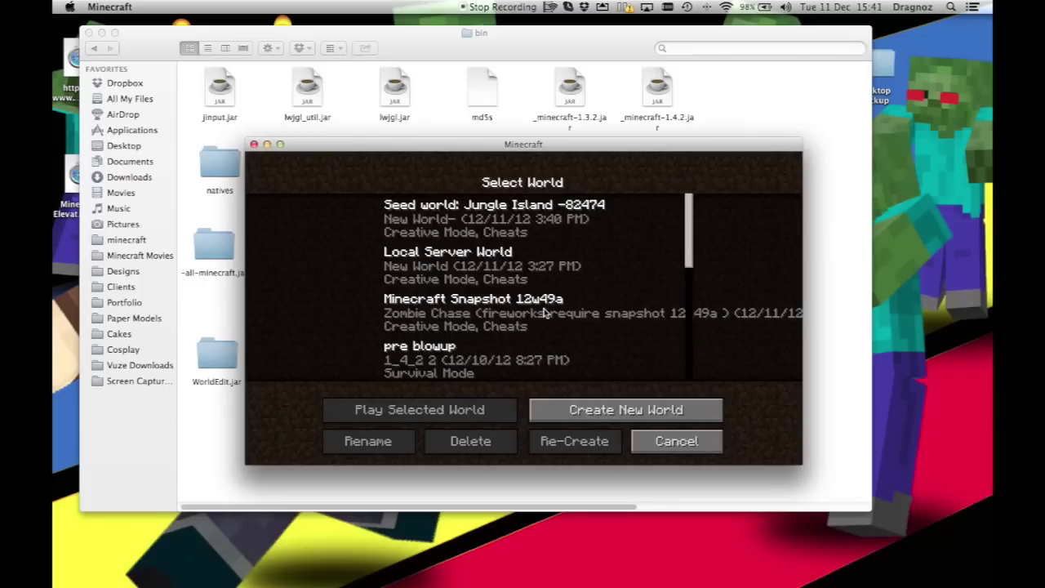
{"action": "double_click", "coordinate": [474, 214]}
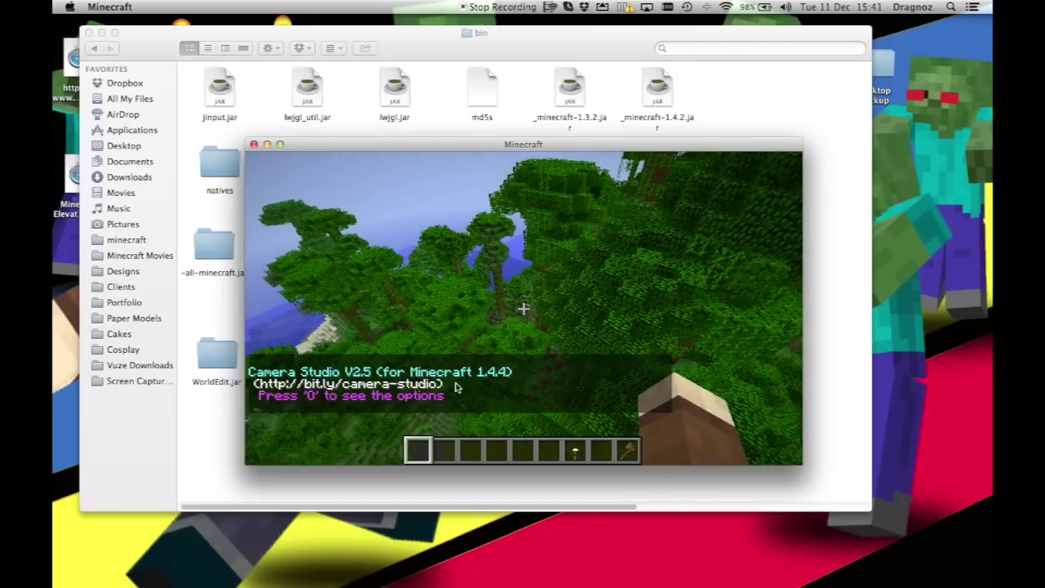
{"action": "key", "text": "o"}
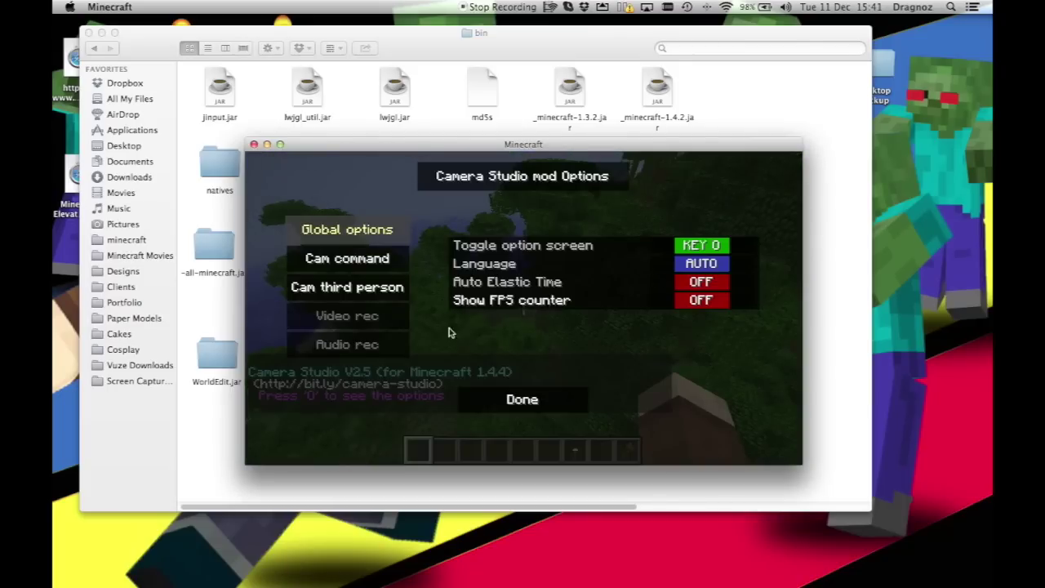
{"action": "key", "text": "Escape"}
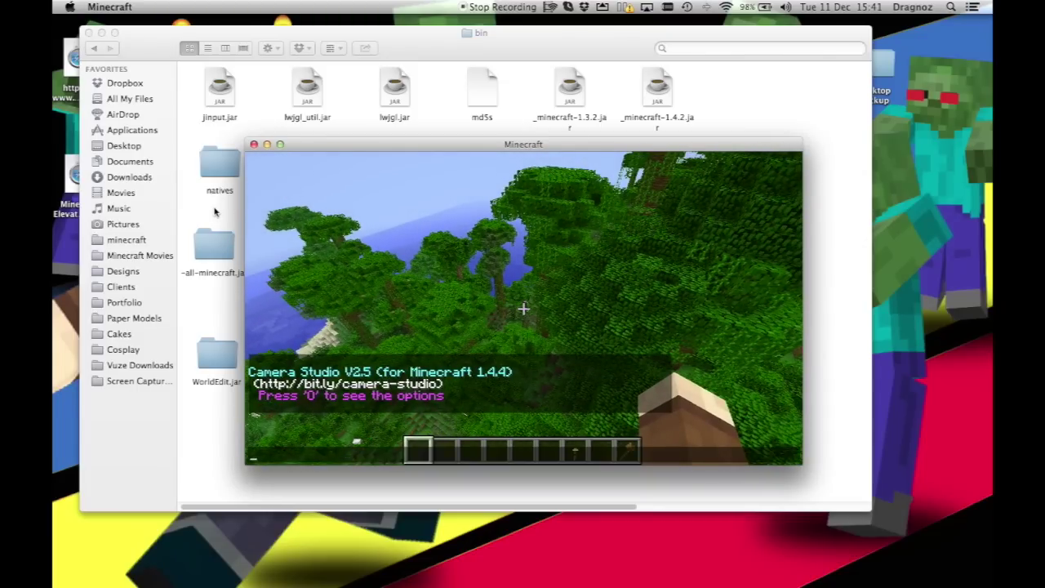
{"action": "left_click", "coordinate": [254, 144]}
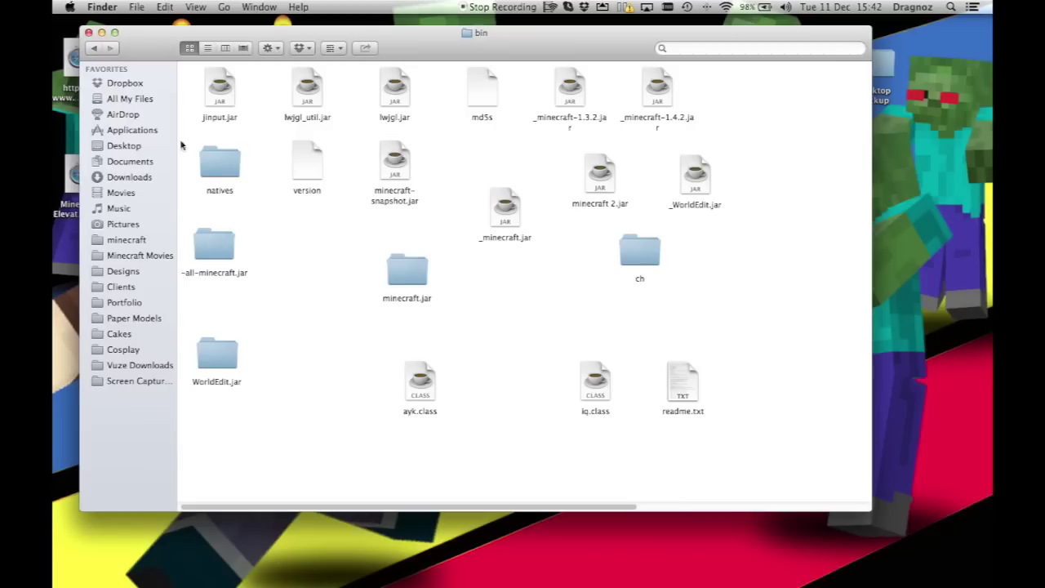
Unpack CameraStudio-VR-Dependencies.zip in the mods folder and move the extracted folder clear of the archives
{"action": "left_click", "coordinate": [93, 49]}
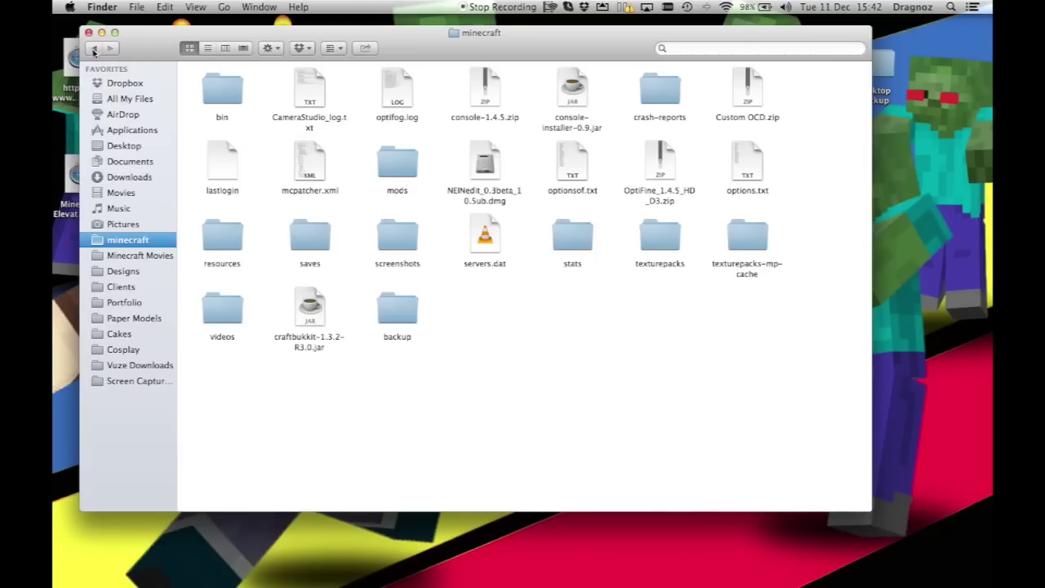
{"action": "double_click", "coordinate": [396, 167]}
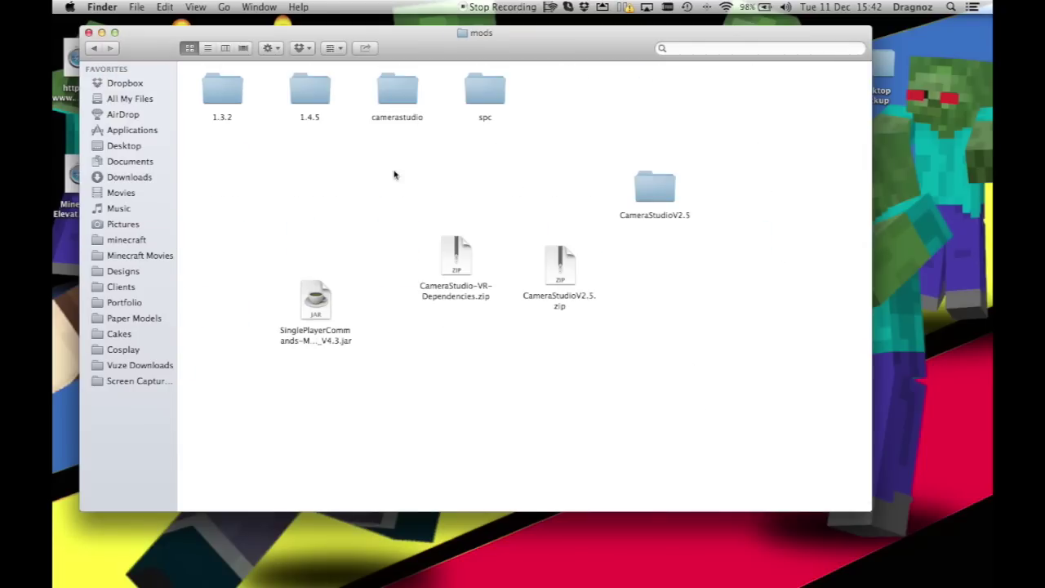
{"action": "double_click", "coordinate": [455, 270]}
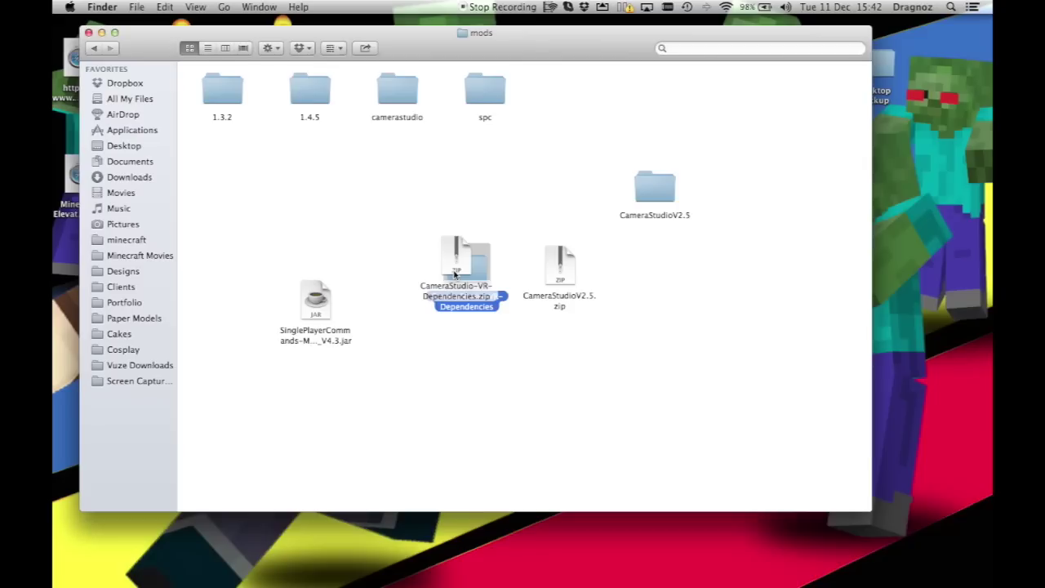
{"action": "left_click_drag", "start_coordinate": [461, 262], "coordinate": [380, 230]}
Move all contents of the extracted CameraStudio-VR-Dependencies folder into the minecraft.jar folder, replacing the existing com folder
{"action": "double_click", "coordinate": [474, 269]}
{"action": "left_click_drag", "start_coordinate": [685, 196], "coordinate": [365, 343]}
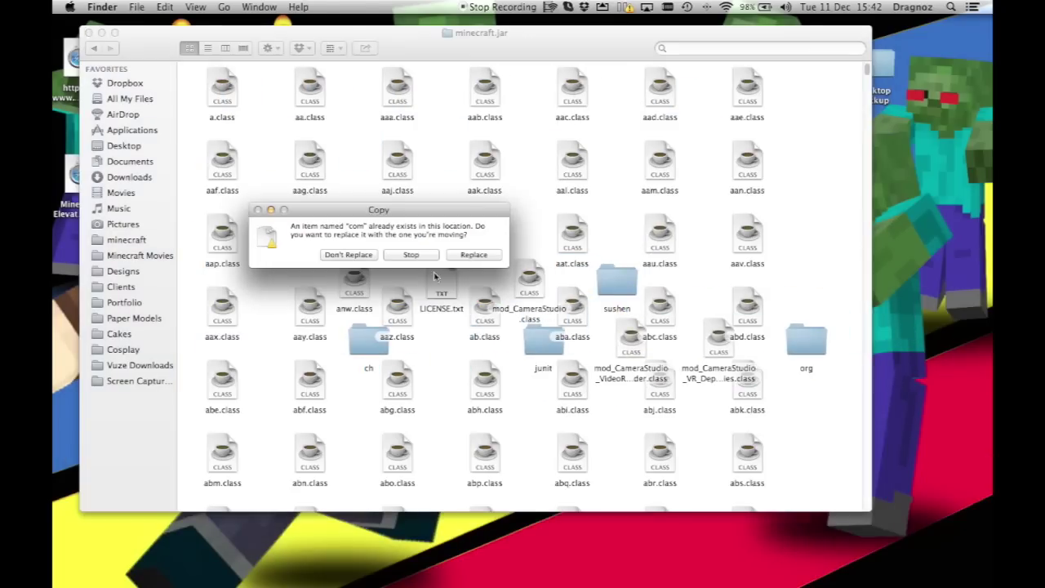
{"action": "left_click", "coordinate": [472, 255]}
{"action": "key", "text": "ctrl+Up"}
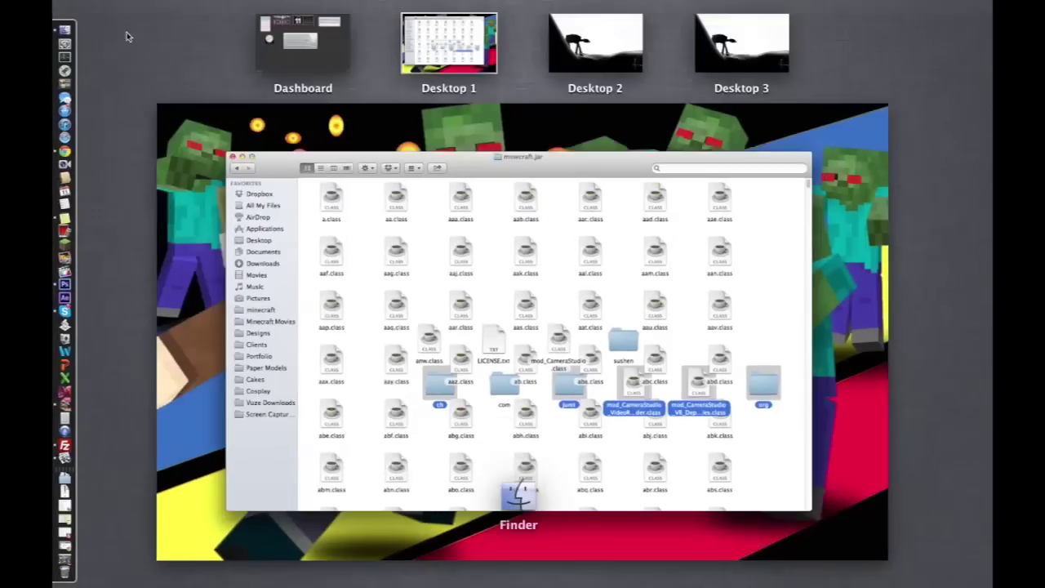
Return to the desktop with the minecraft.jar folder, start Minecraft, and log in with the remembered account details
{"action": "left_click", "coordinate": [384, 221]}
{"action": "mouse_move", "coordinate": [56, 307]}
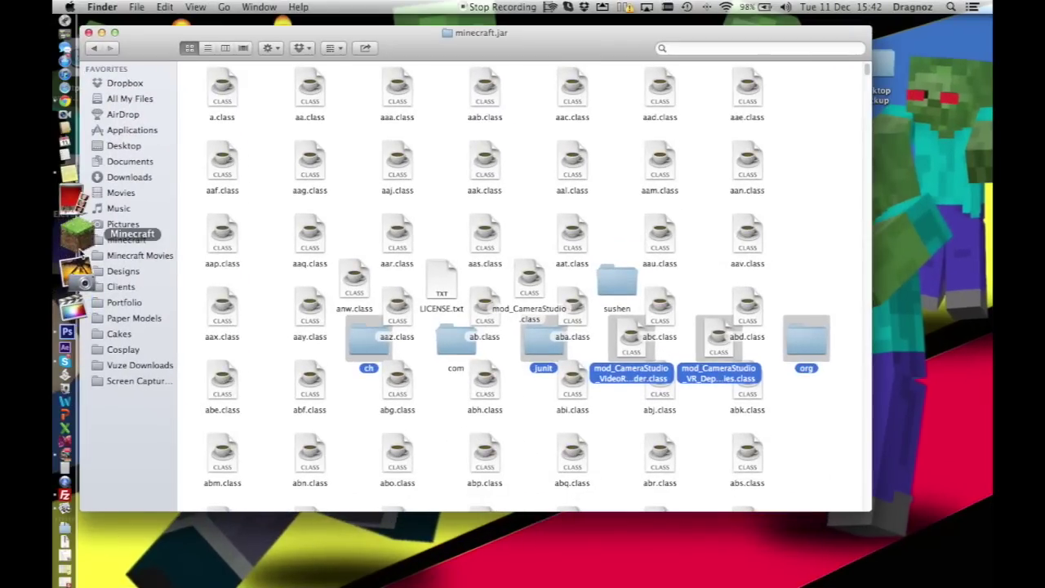
{"action": "left_click", "coordinate": [76, 239]}
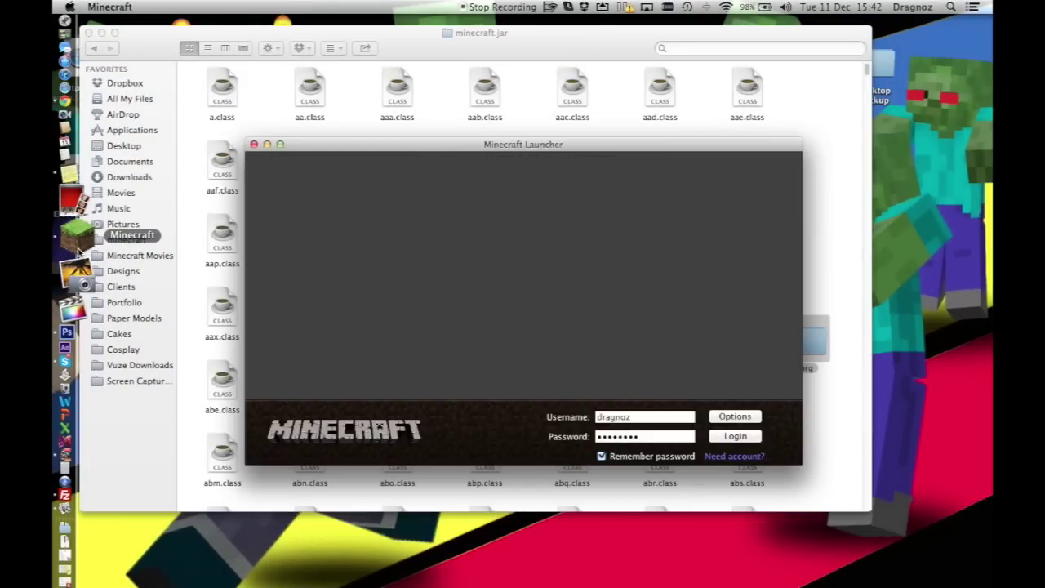
{"action": "left_click", "coordinate": [719, 437]}
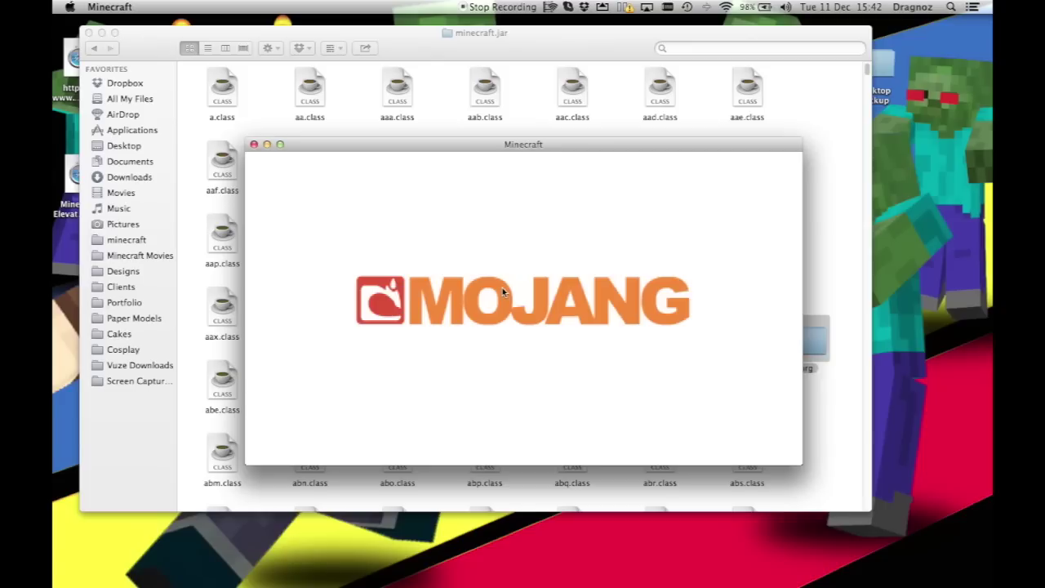
Load the single-player world "Seed world: Jungle Island -82474" and open the Camera Studio mod options
{"action": "left_click", "coordinate": [513, 300]}
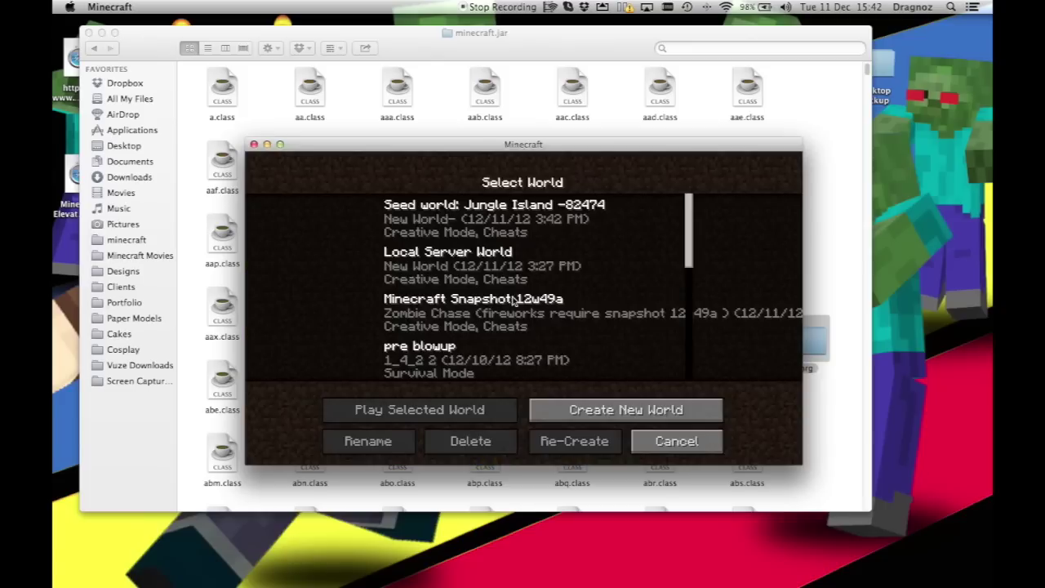
{"action": "double_click", "coordinate": [496, 219]}
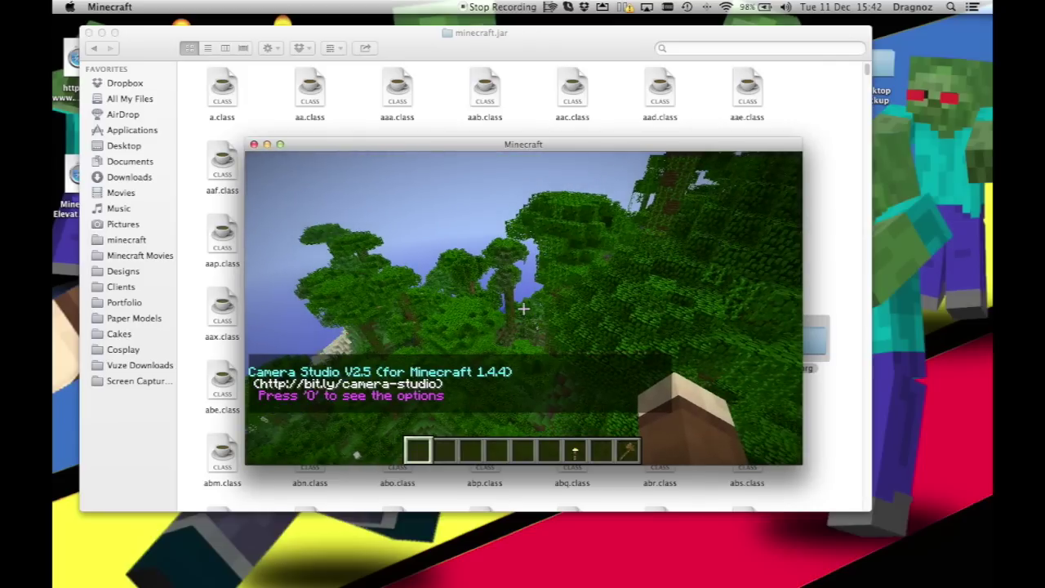
{"action": "key", "text": "0"}
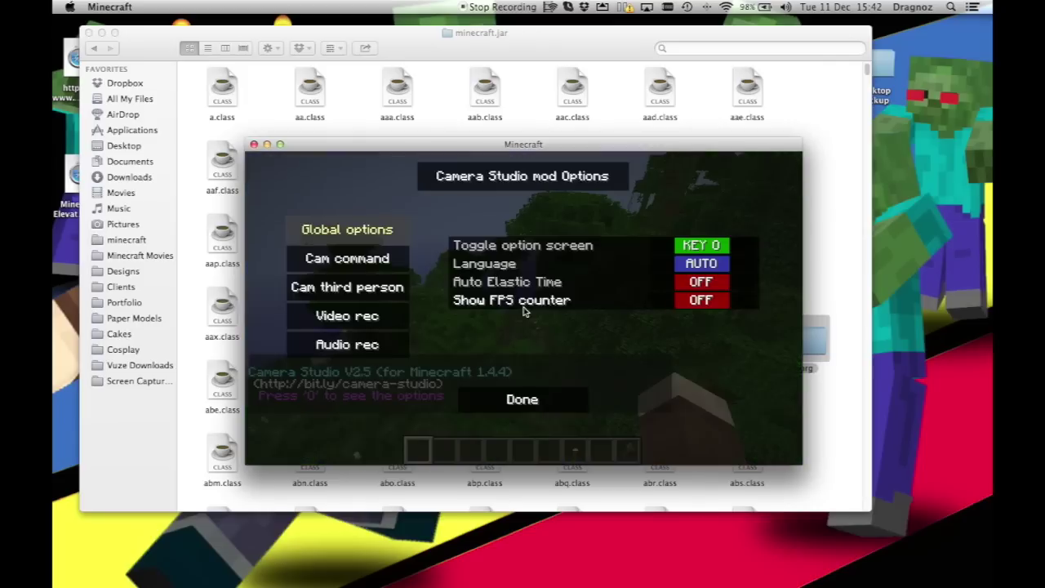
Review the Camera Studio option pages for Video rec, Audio rec, Cam third person and Cam command
{"action": "left_click", "coordinate": [367, 324]}
{"action": "left_click", "coordinate": [365, 343]}
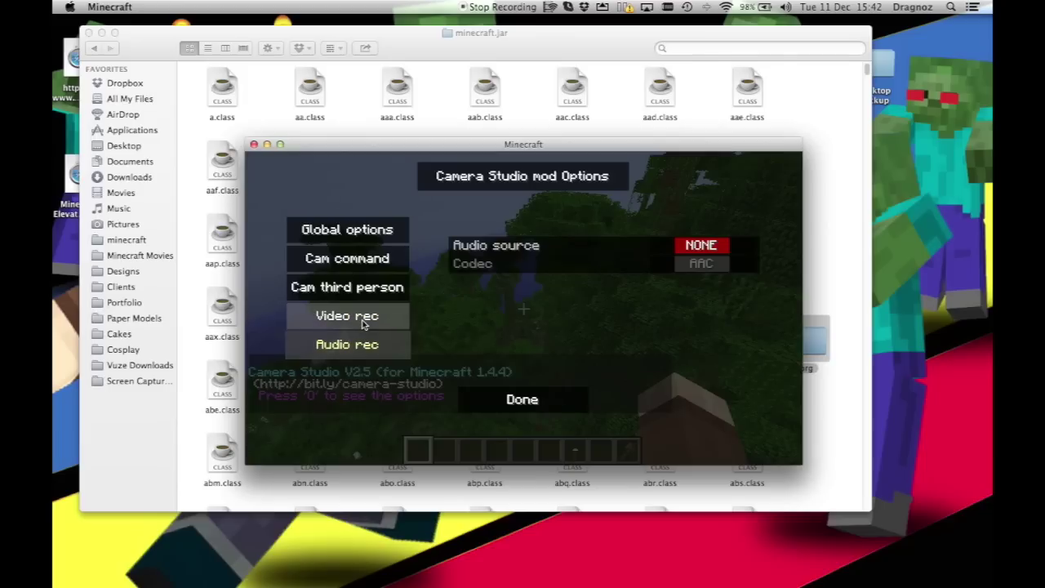
{"action": "left_click", "coordinate": [365, 319]}
{"action": "left_click", "coordinate": [367, 287]}
{"action": "left_click", "coordinate": [367, 263]}
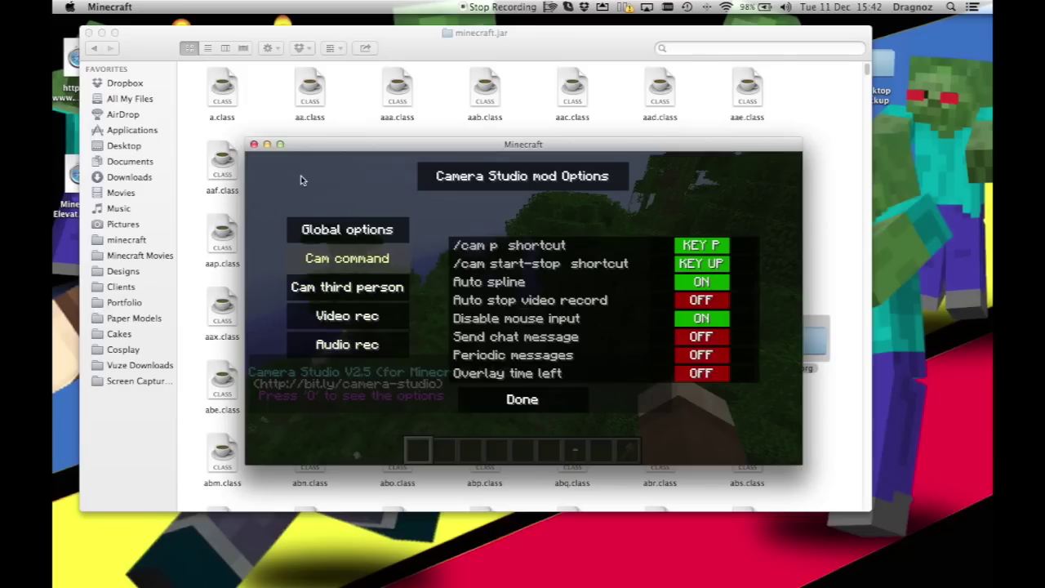